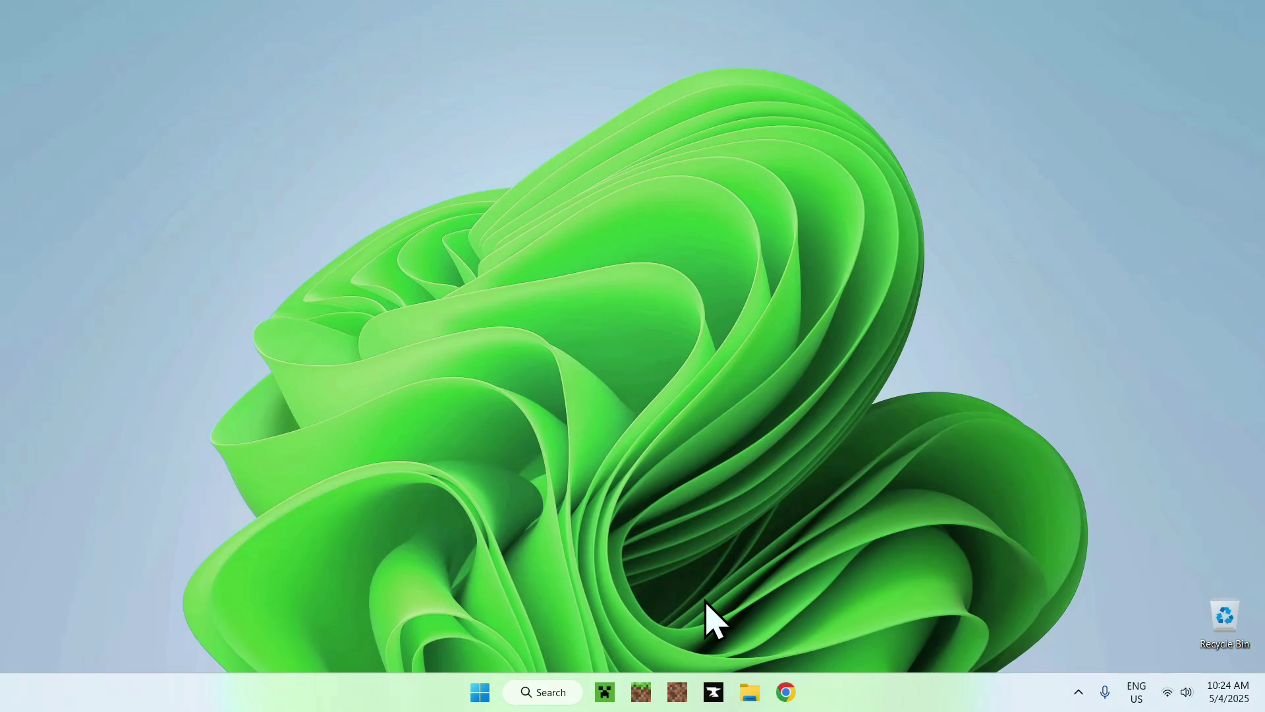
- Switch to Chrome and search the web for CurseForge
click(787, 691)
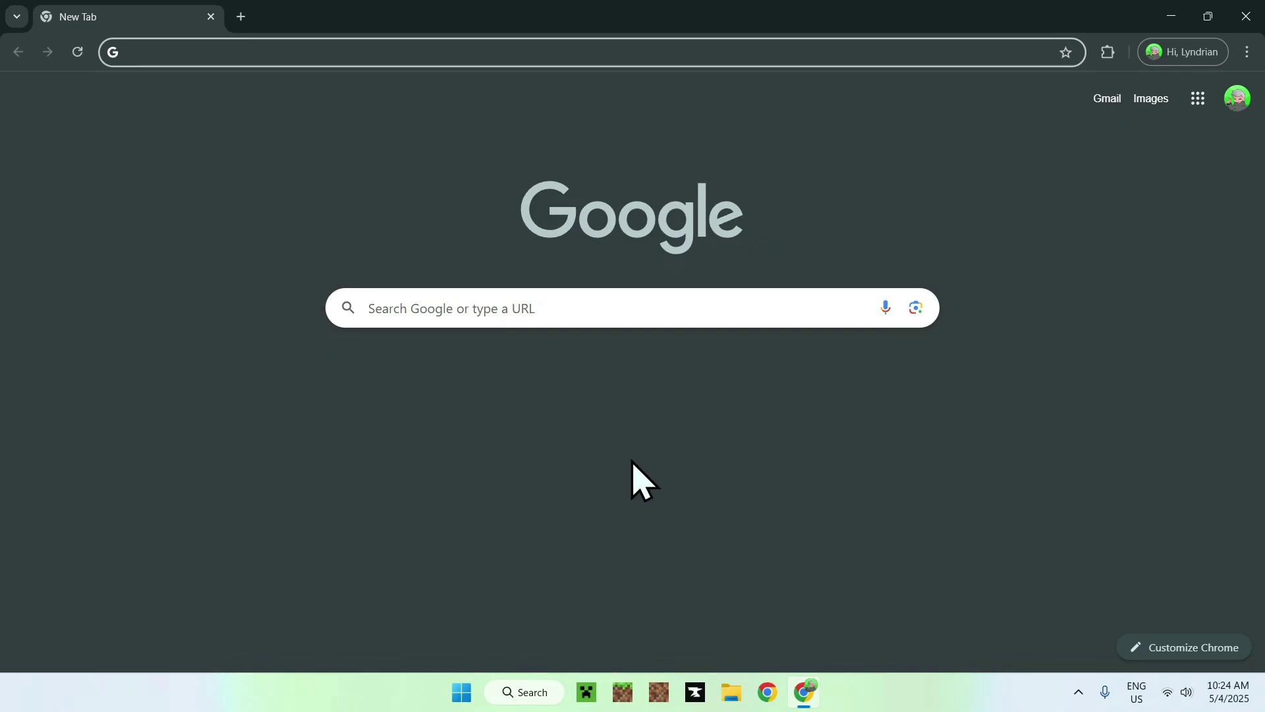
click(527, 308)
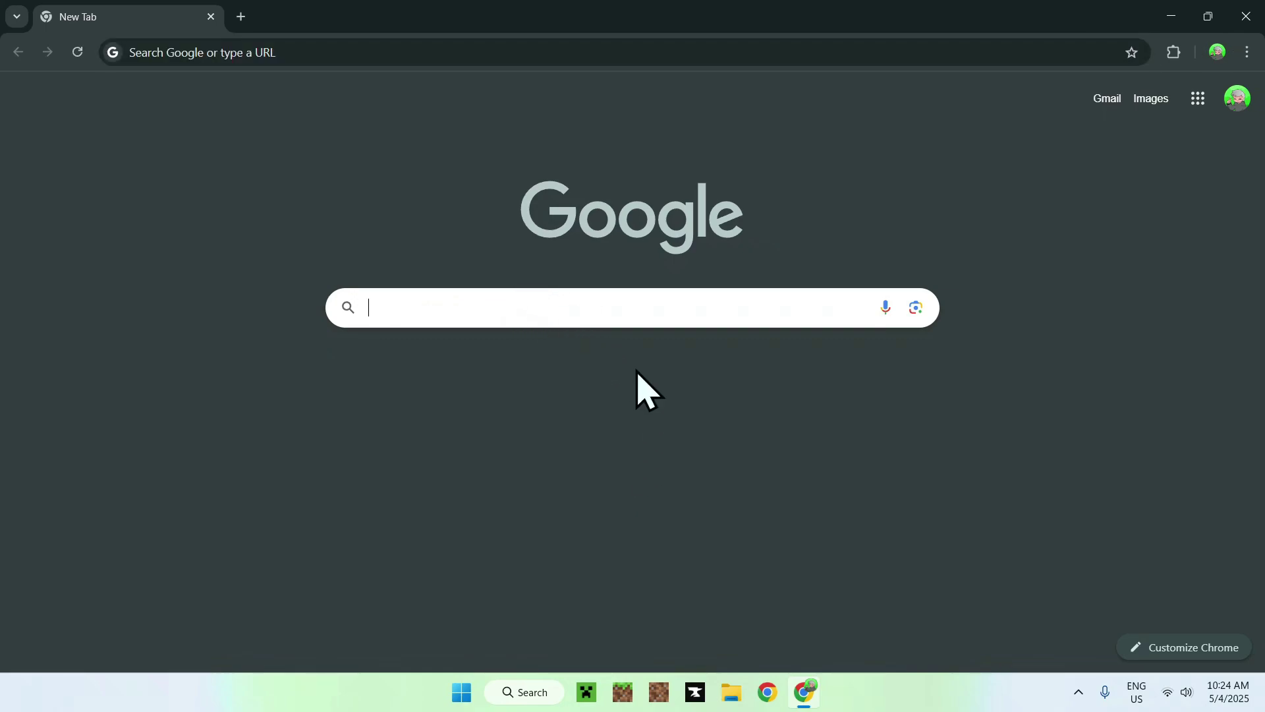
text(CurseForge)
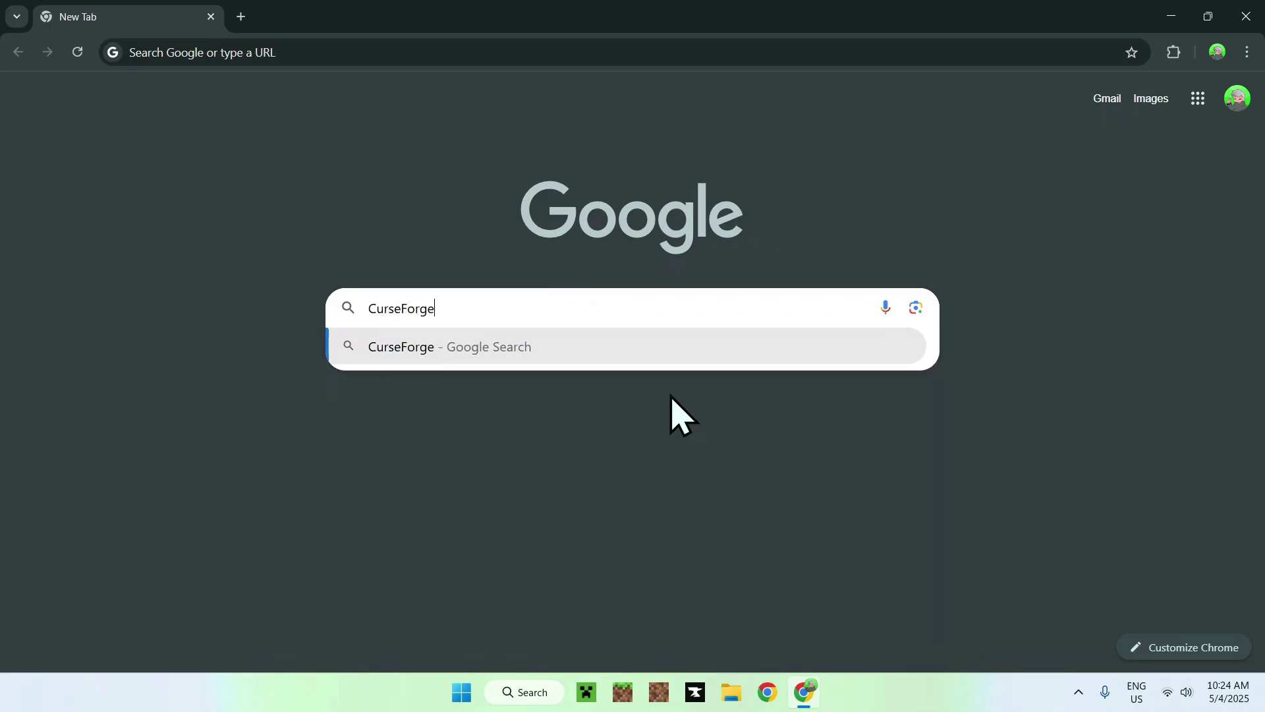
key(Return)
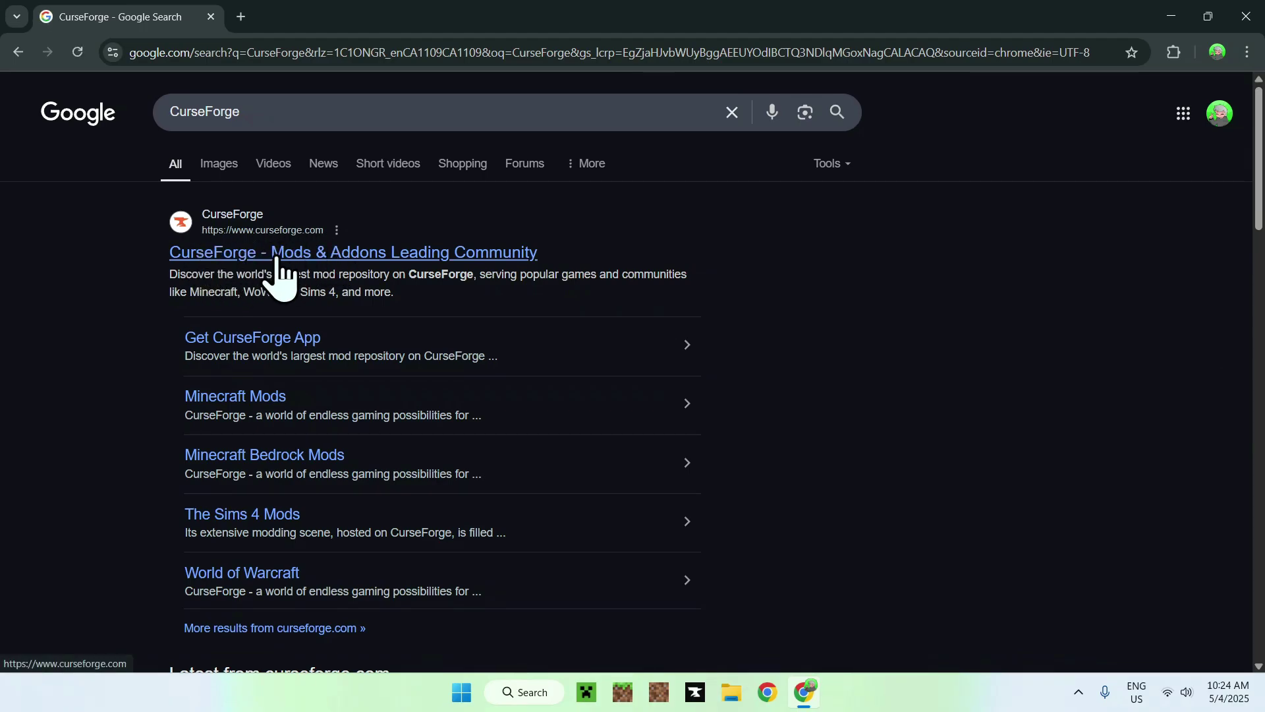
- View the CurseForge app's Windows download page on the official website, and close the browser
click(260, 257)
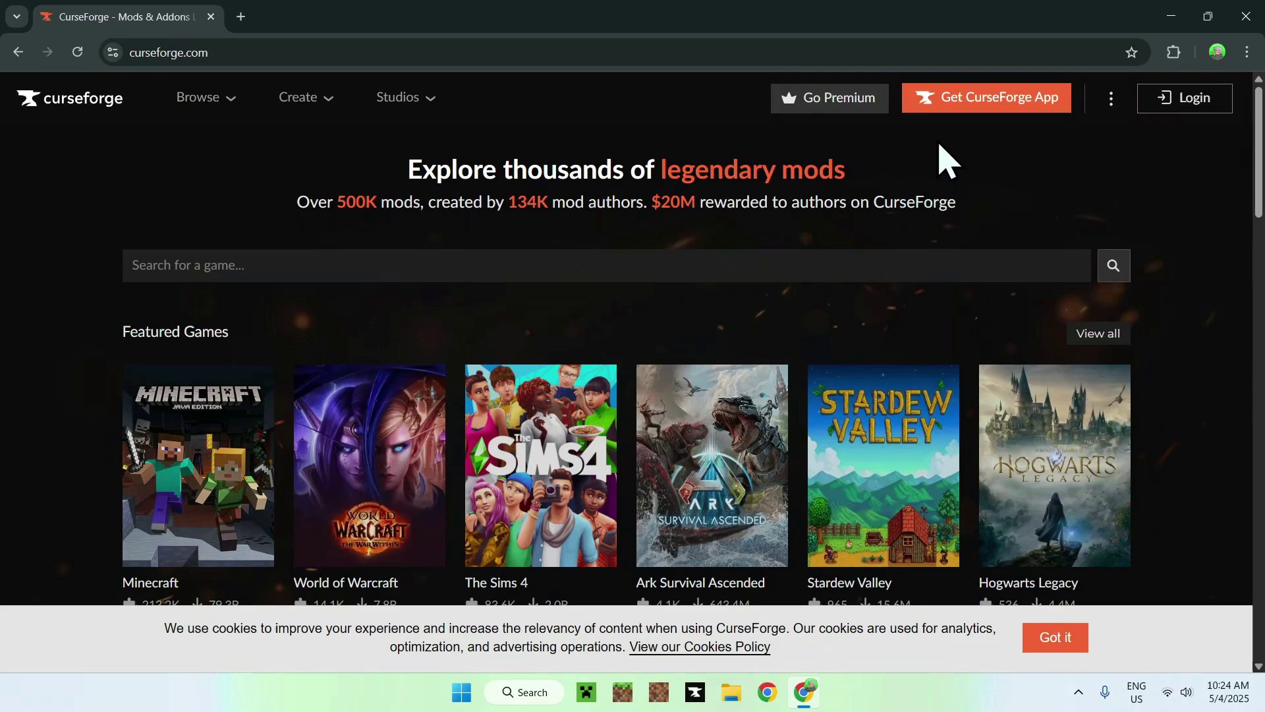
click(980, 109)
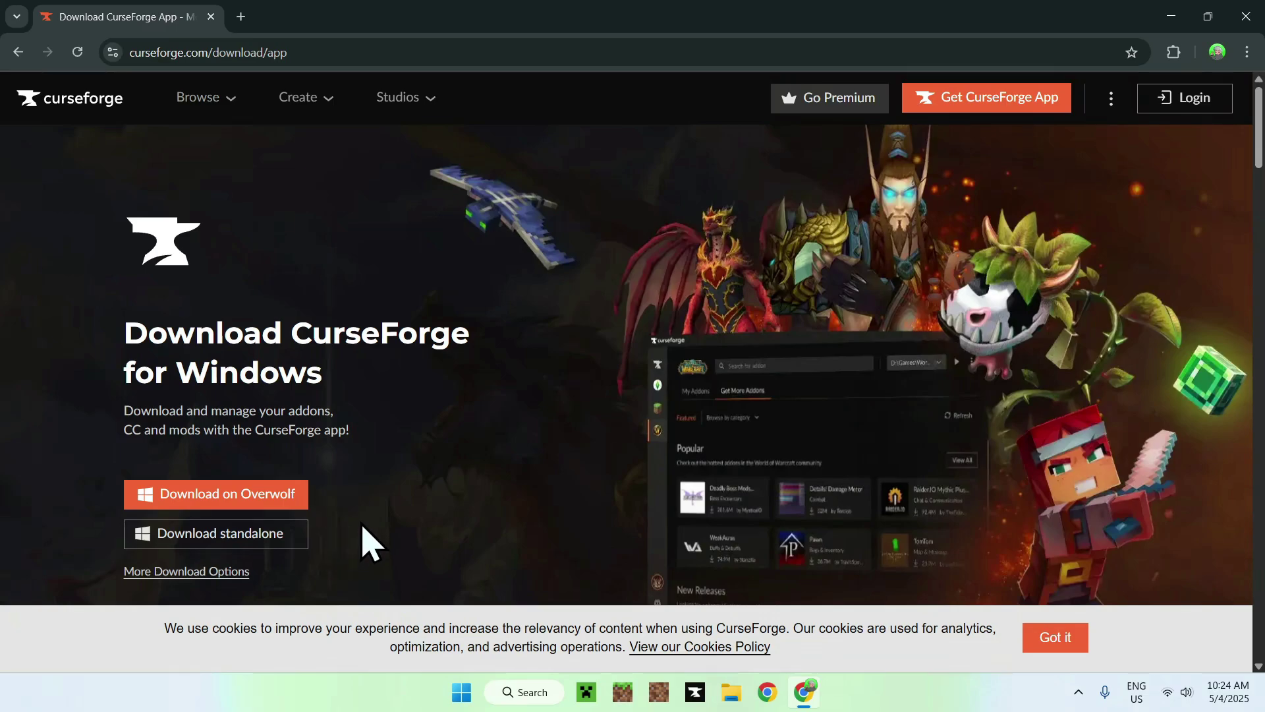
click(1245, 14)
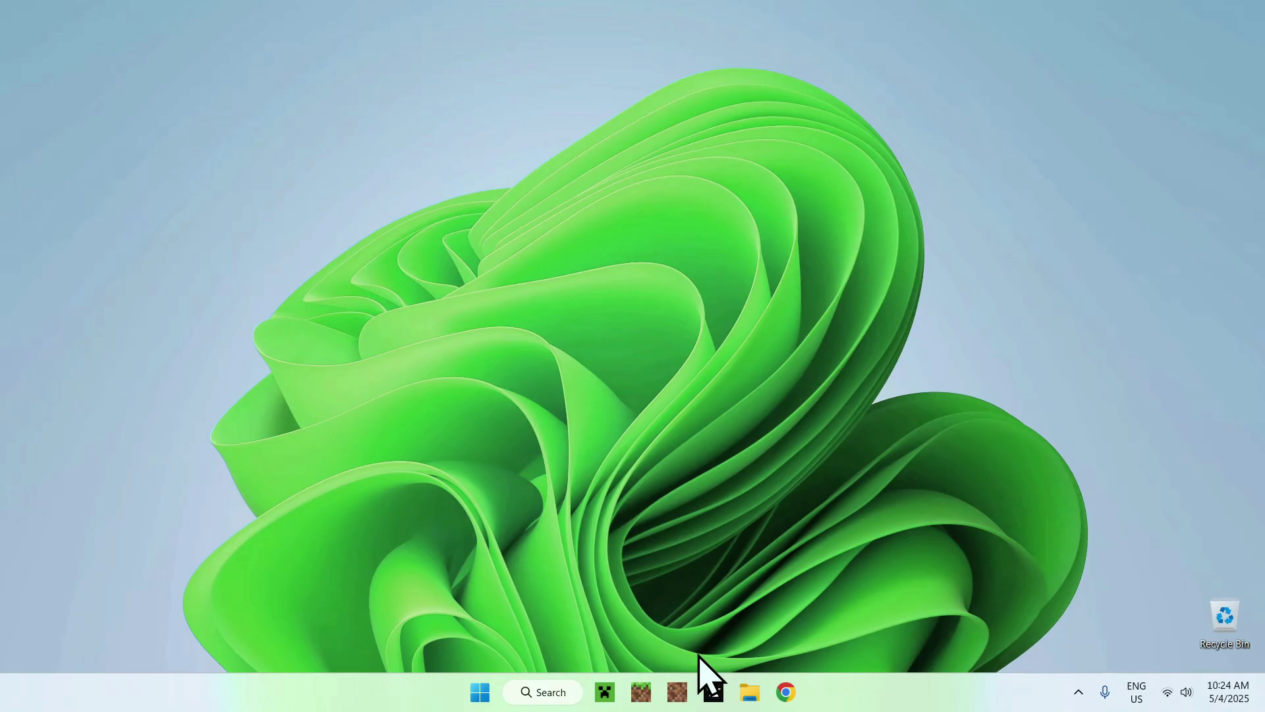
- Switch to the CurseForge app and set up its Minecraft modding folder with the Standard option
click(714, 691)
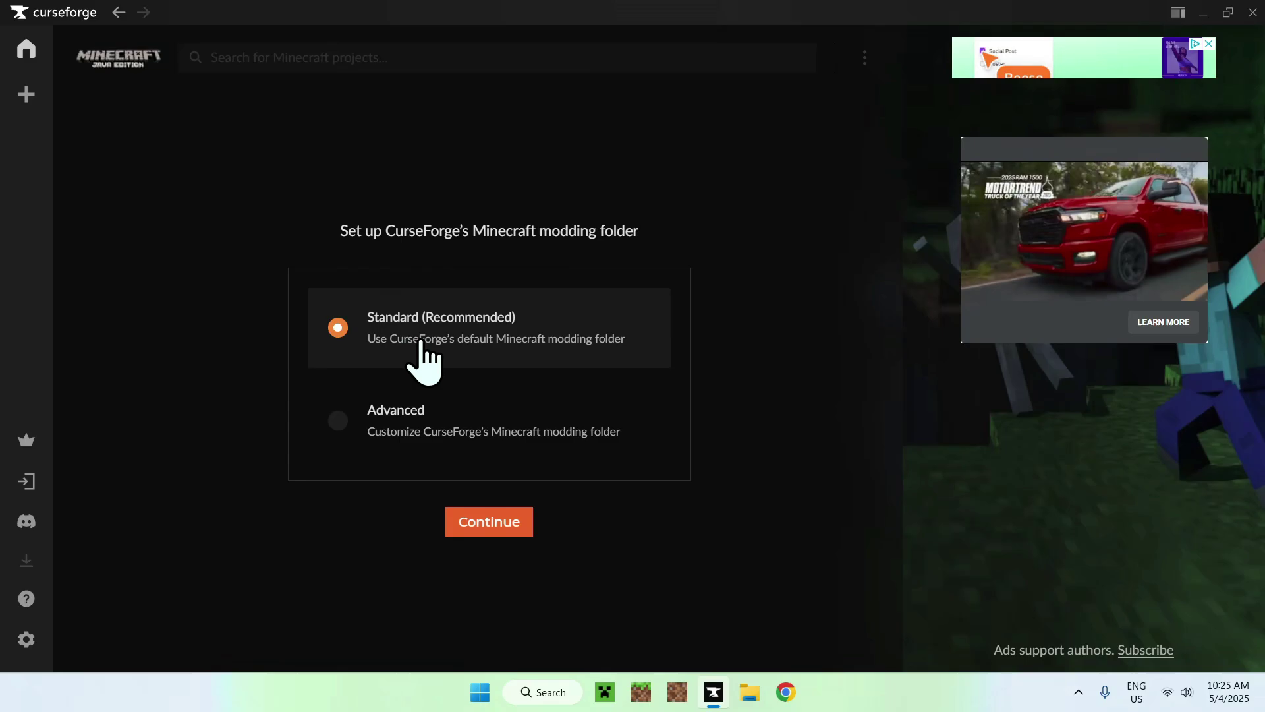
click(495, 529)
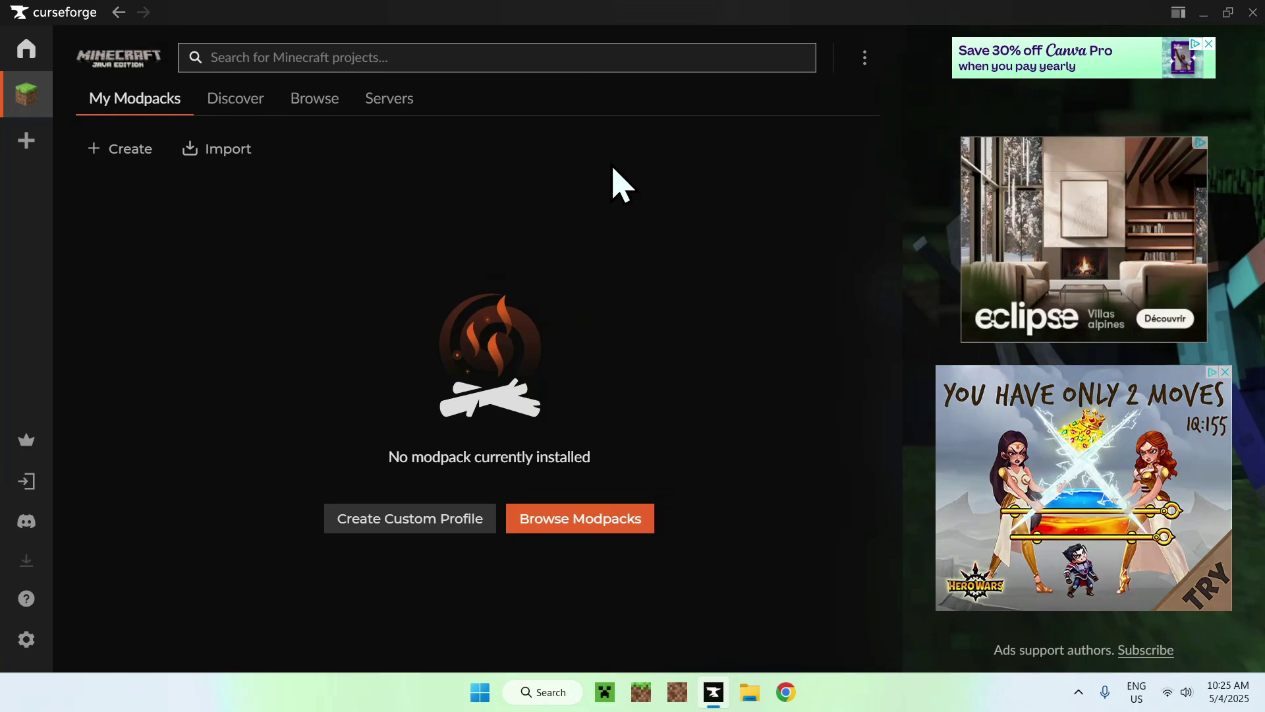
- Search the Minecraft projects for "All Of Create" and install the All of Create modpack by LunaPixelStudios
text(All Of Cre)
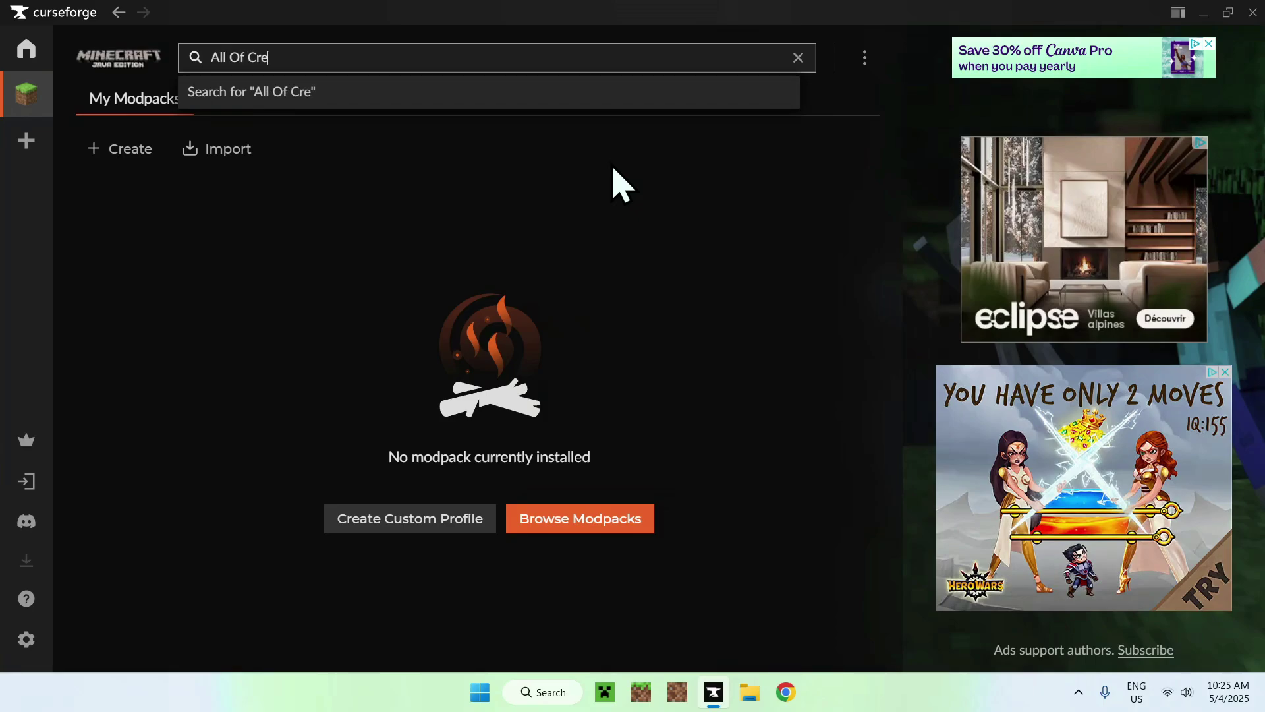
text(ate)
key(Return)
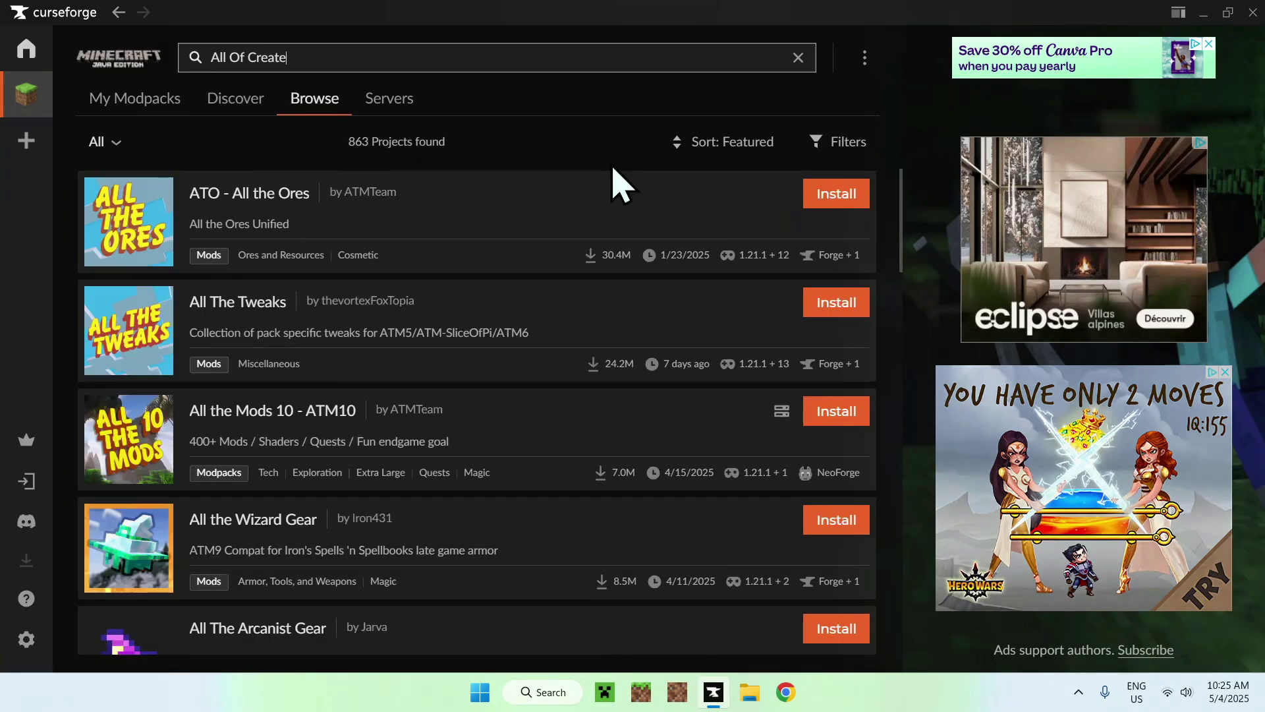
scroll(616, 209, down, 5)
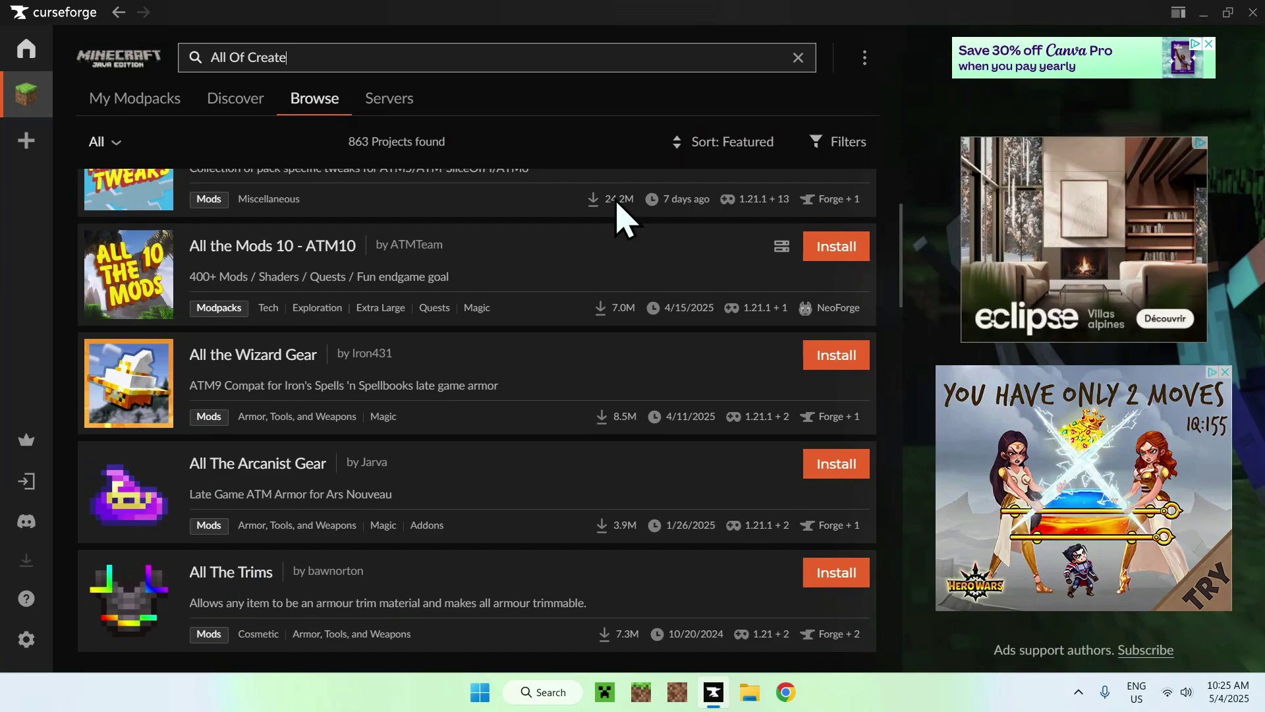
scroll(616, 209, down, 14)
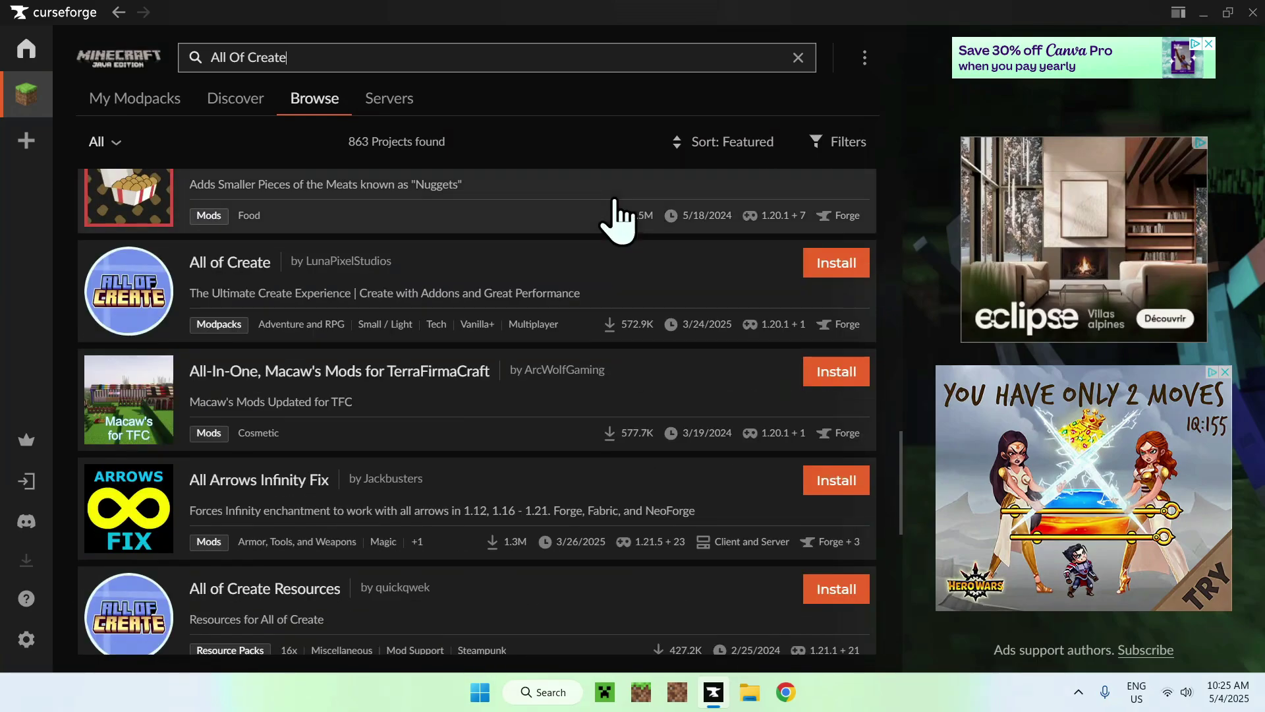
scroll(296, 232, up, 1)
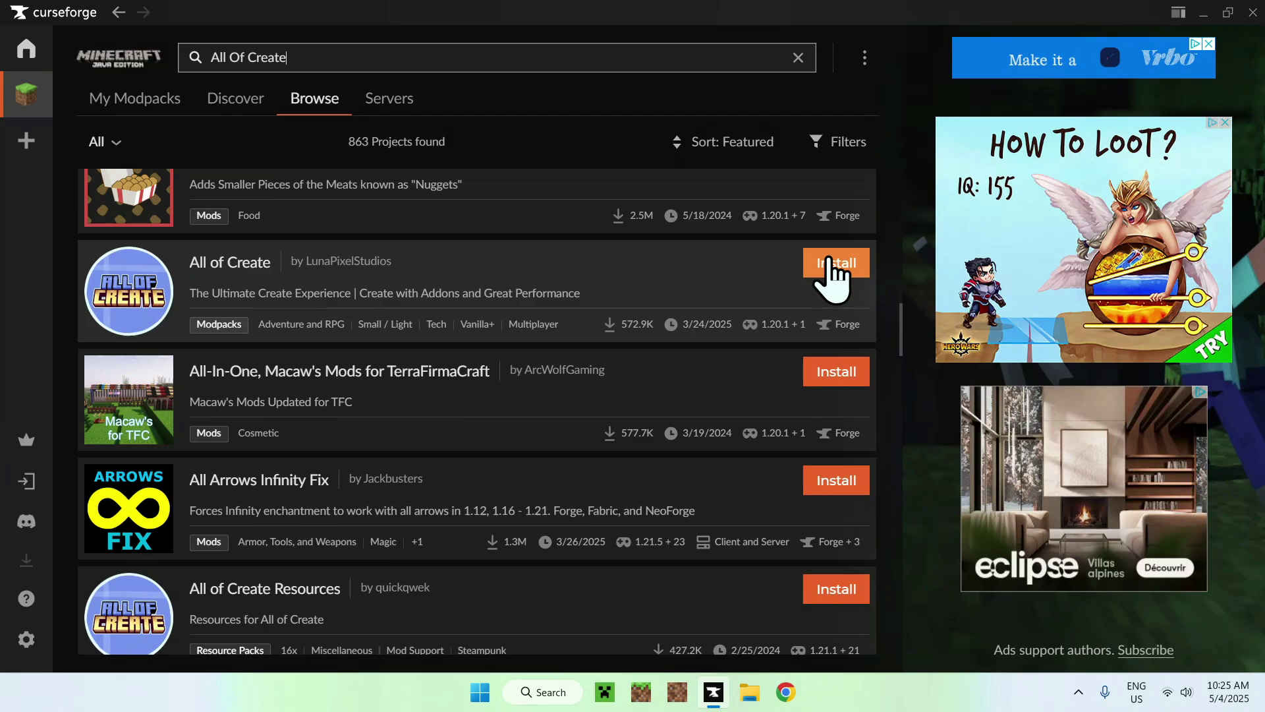
click(835, 264)
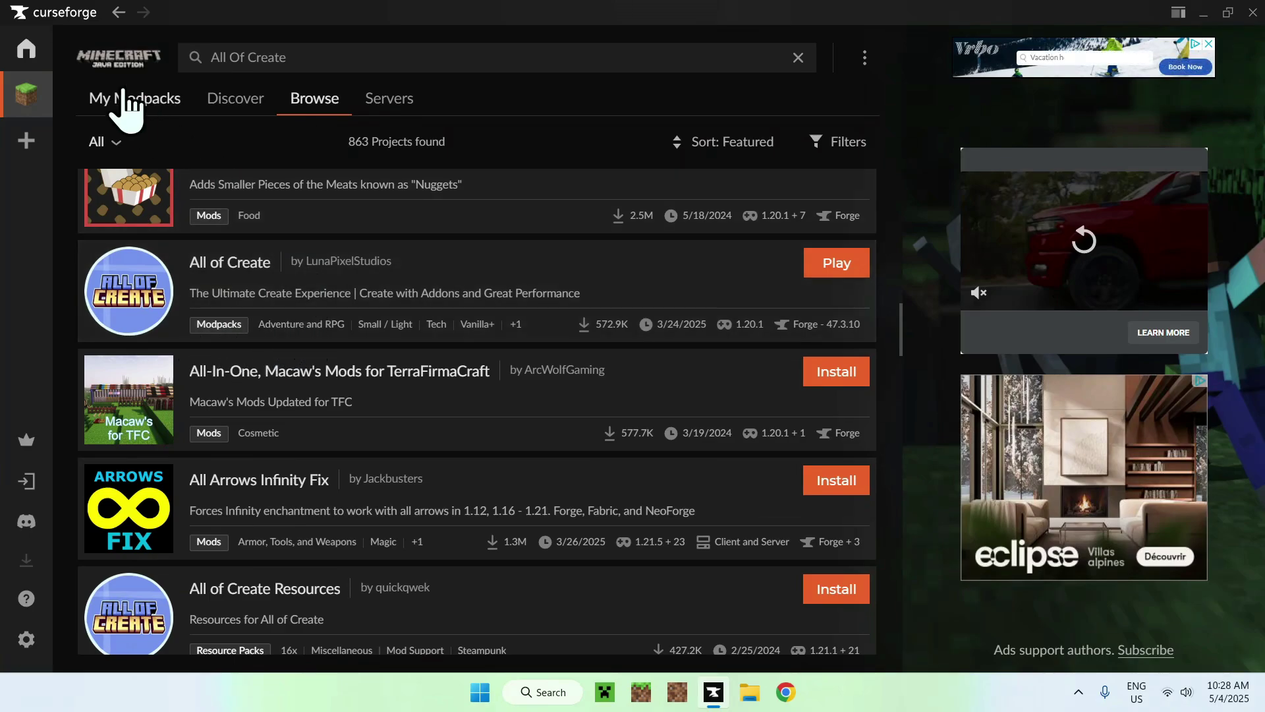
- Launch the All of Create modpack from the installed modpacks
click(132, 109)
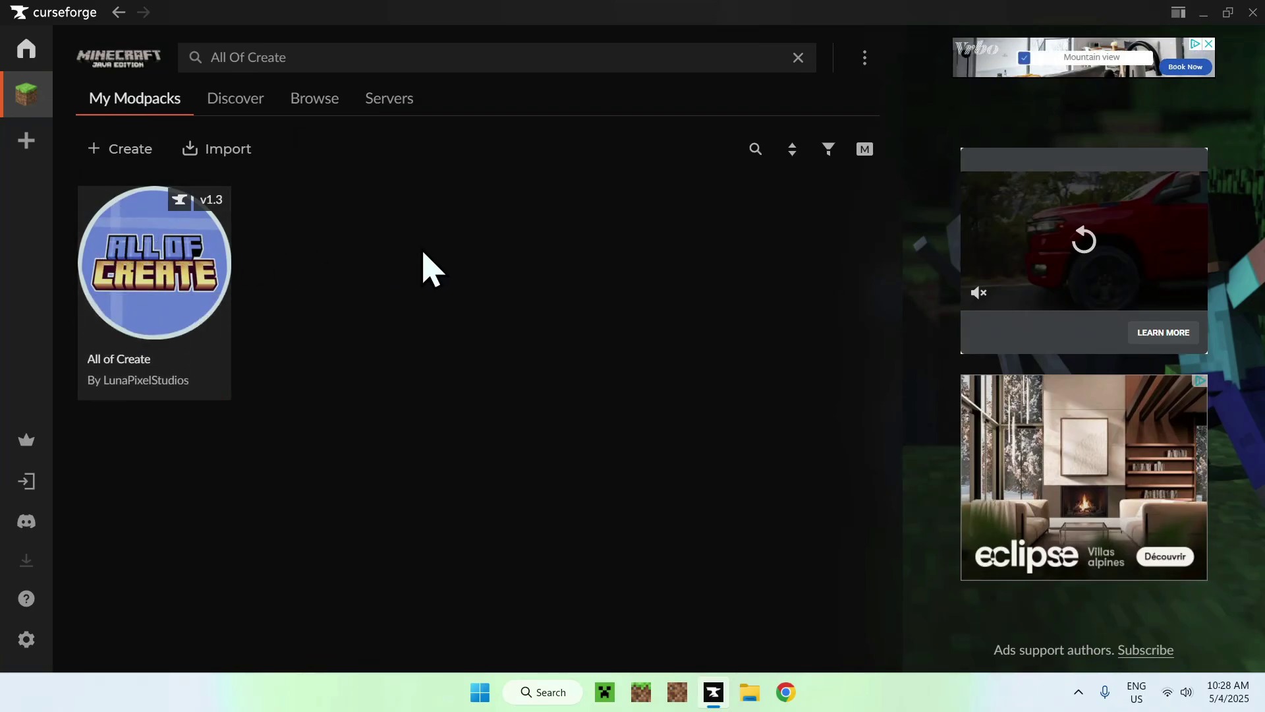
mouse_move(184, 269)
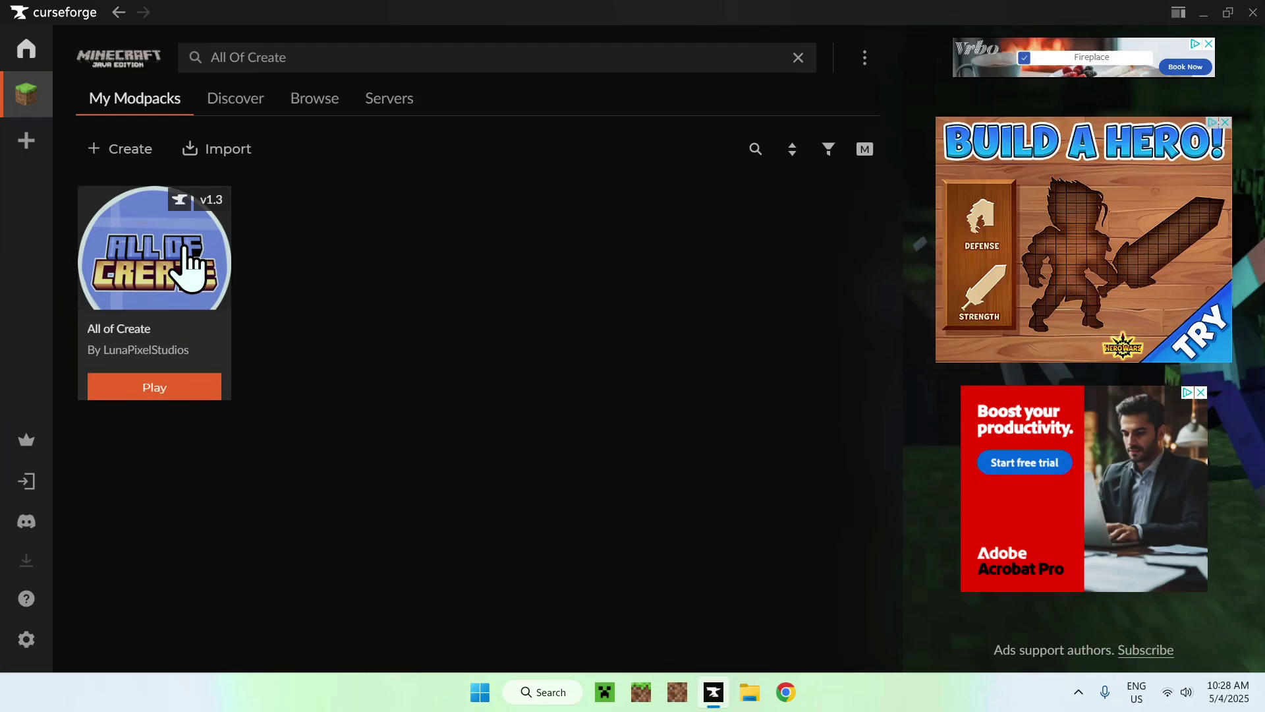
click(155, 370)
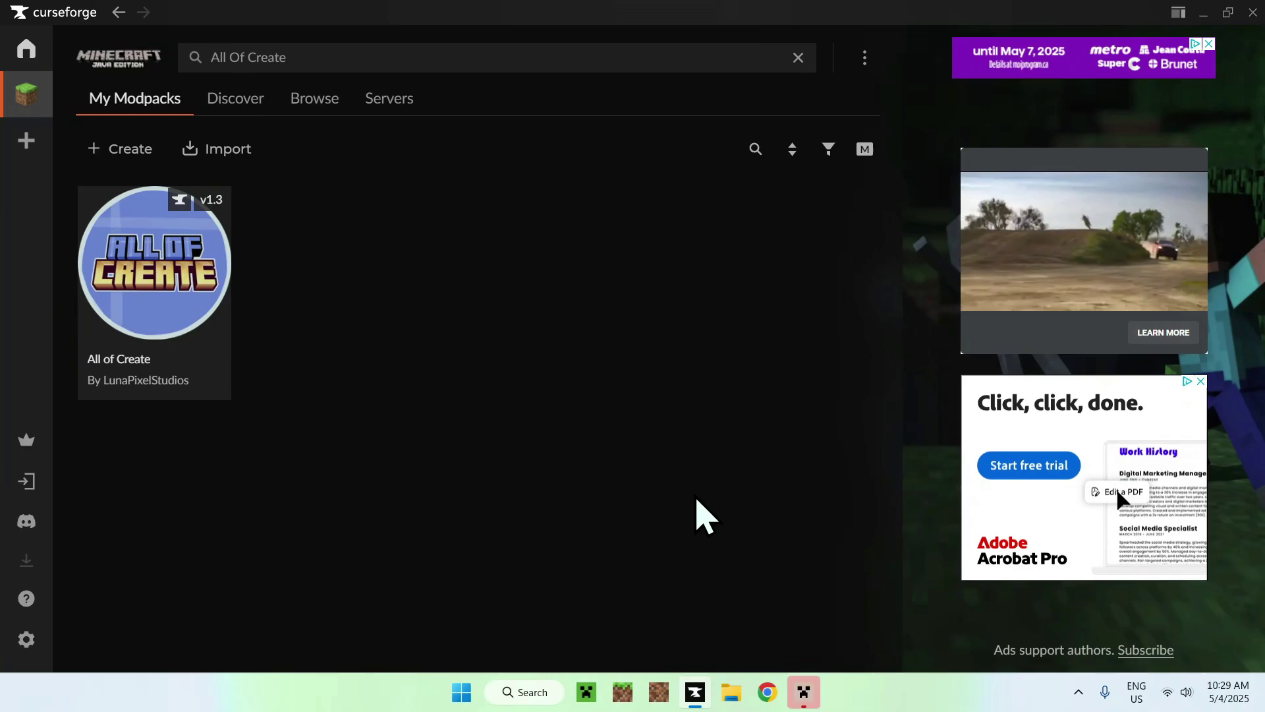
- Switch to the Minecraft Launcher and sign in with the Microsoft account
click(803, 687)
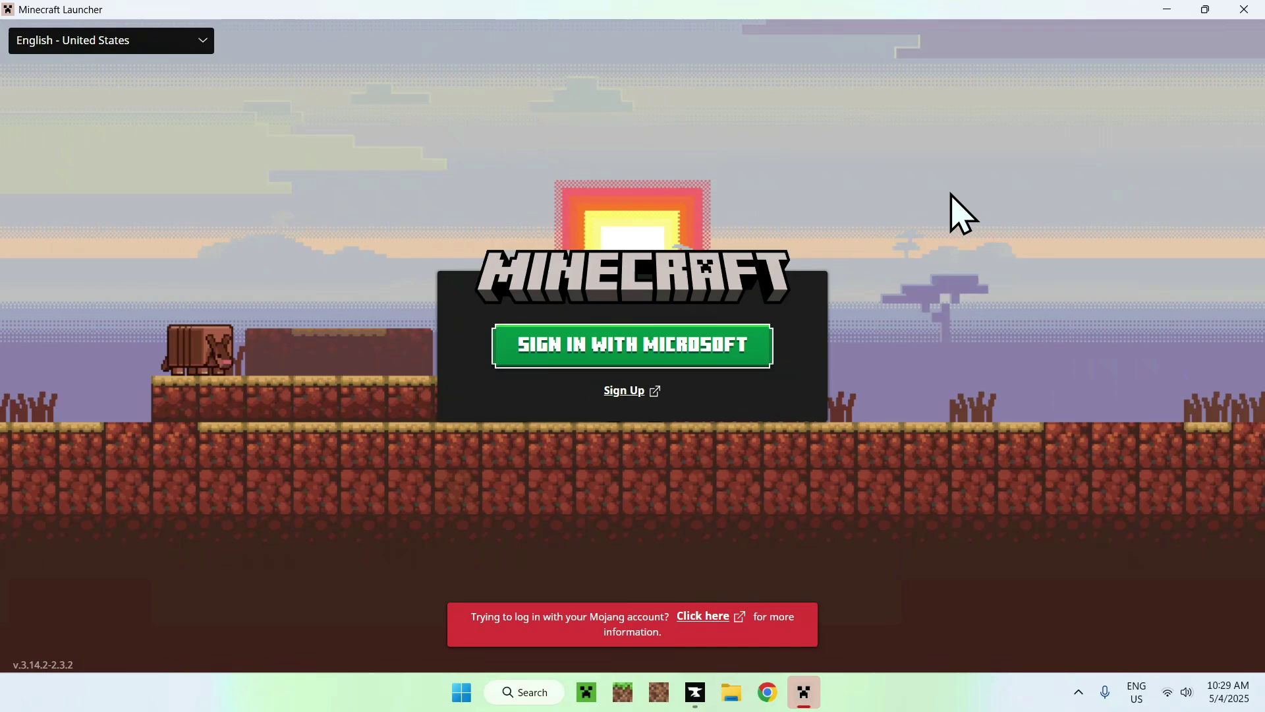
click(619, 344)
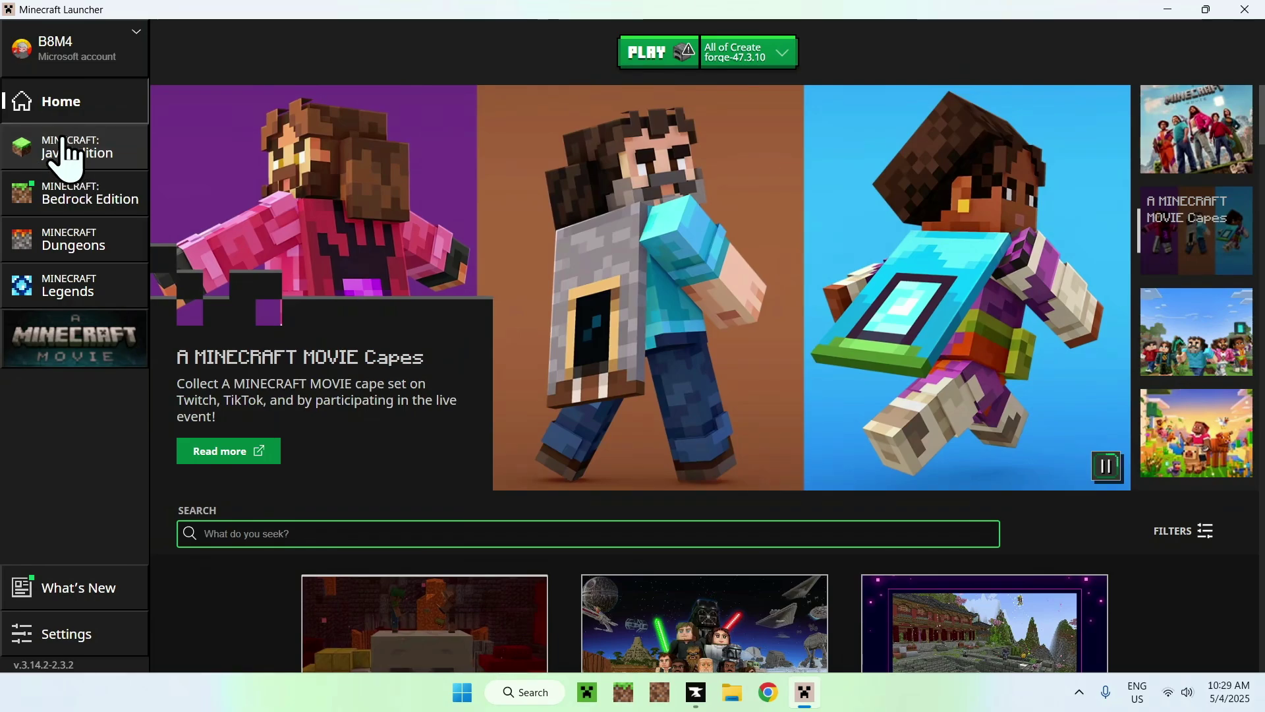
- Edit the All of Create installation of Java Edition, setting the maximum memory JVM argument to -Xmx6096m, and save it
click(62, 151)
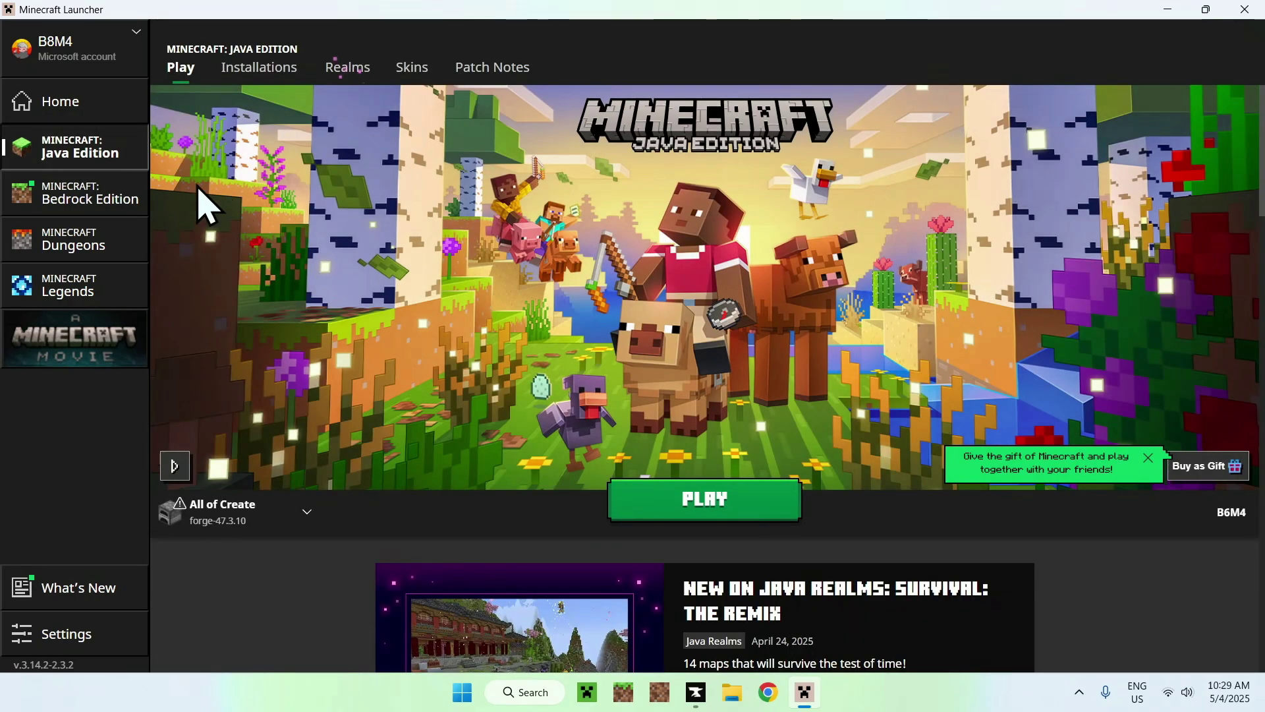
click(254, 74)
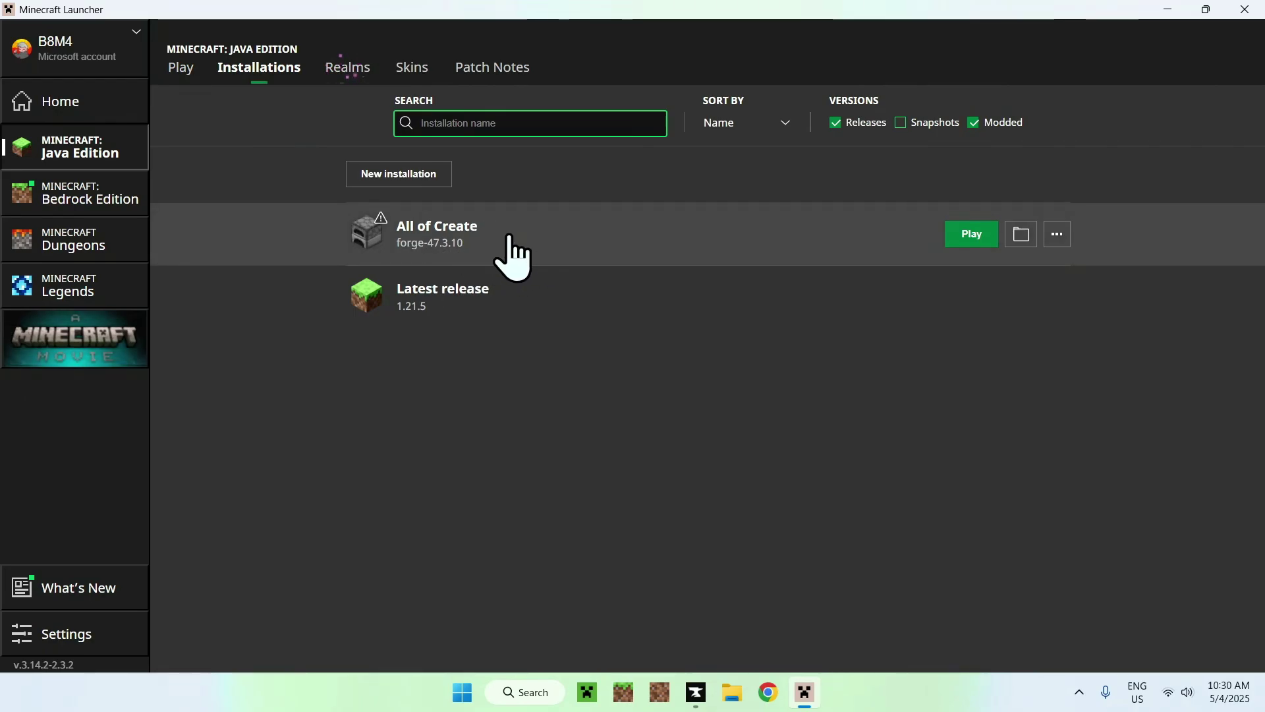
click(1057, 236)
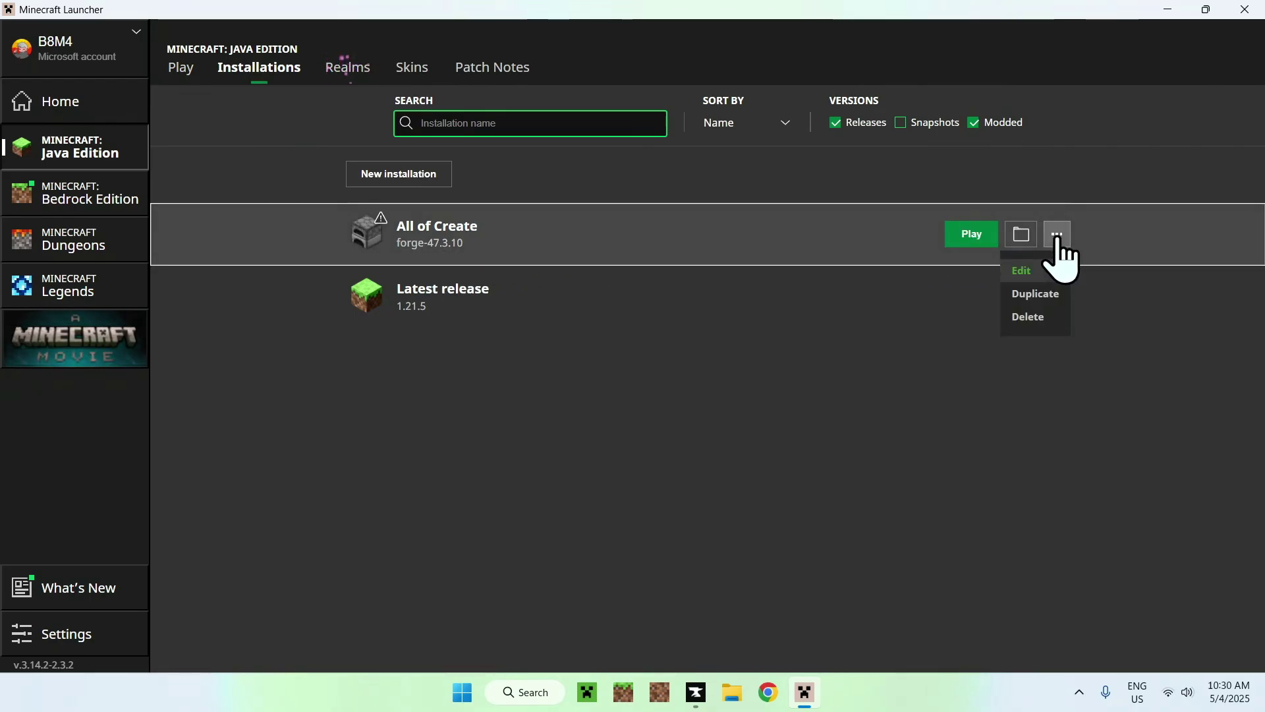
click(1032, 272)
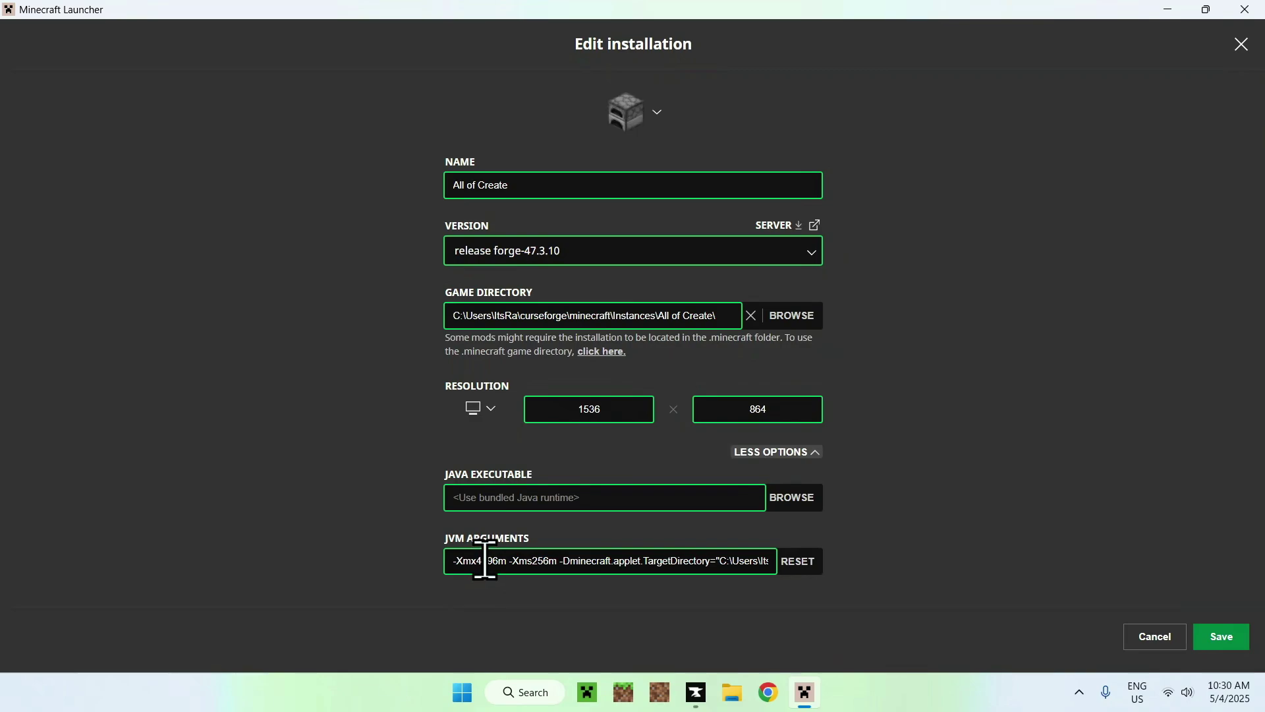
click(480, 565)
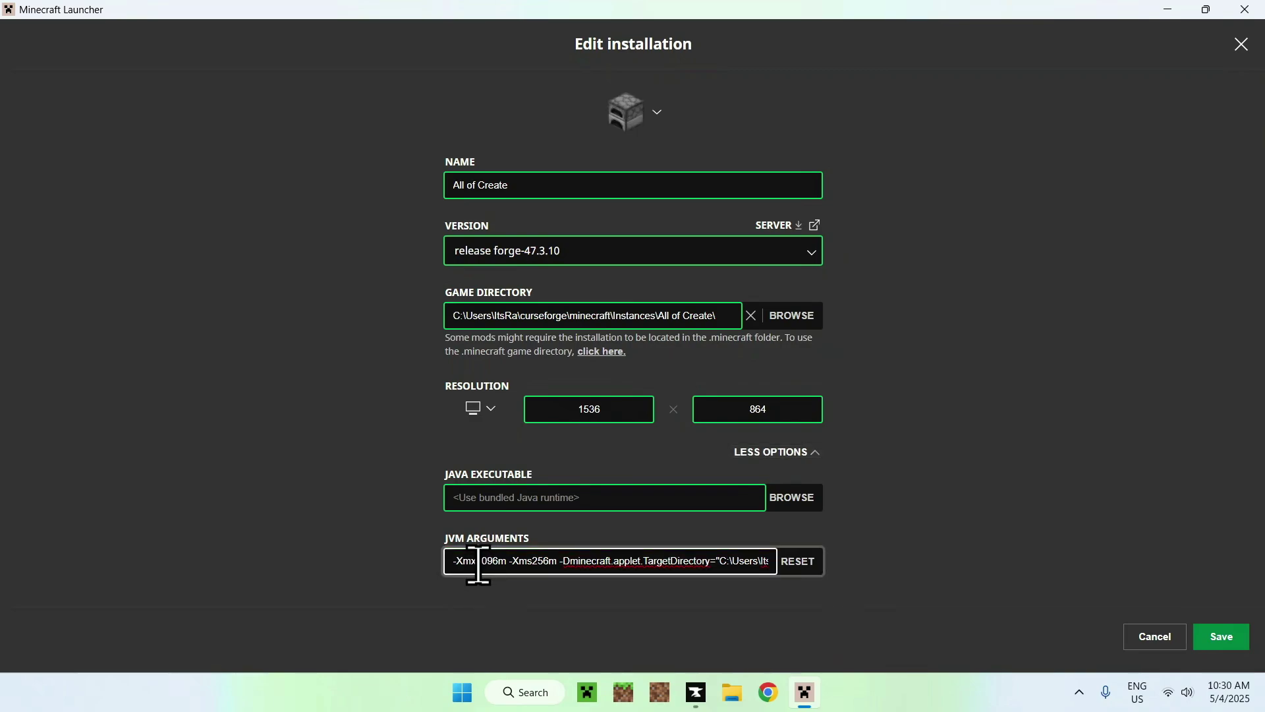
click(336, 541)
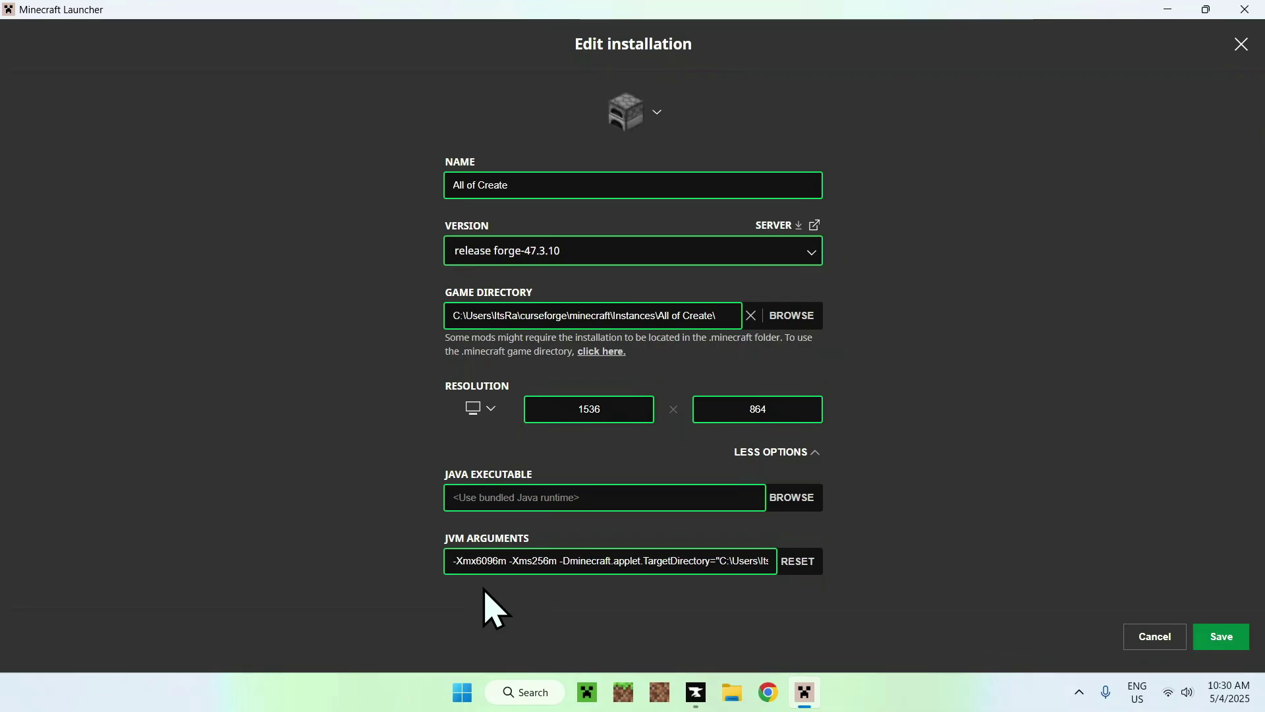
click(1220, 636)
- Start the All of Create installation, accepting the modified-installation risks and disabling further warnings for it
click(178, 83)
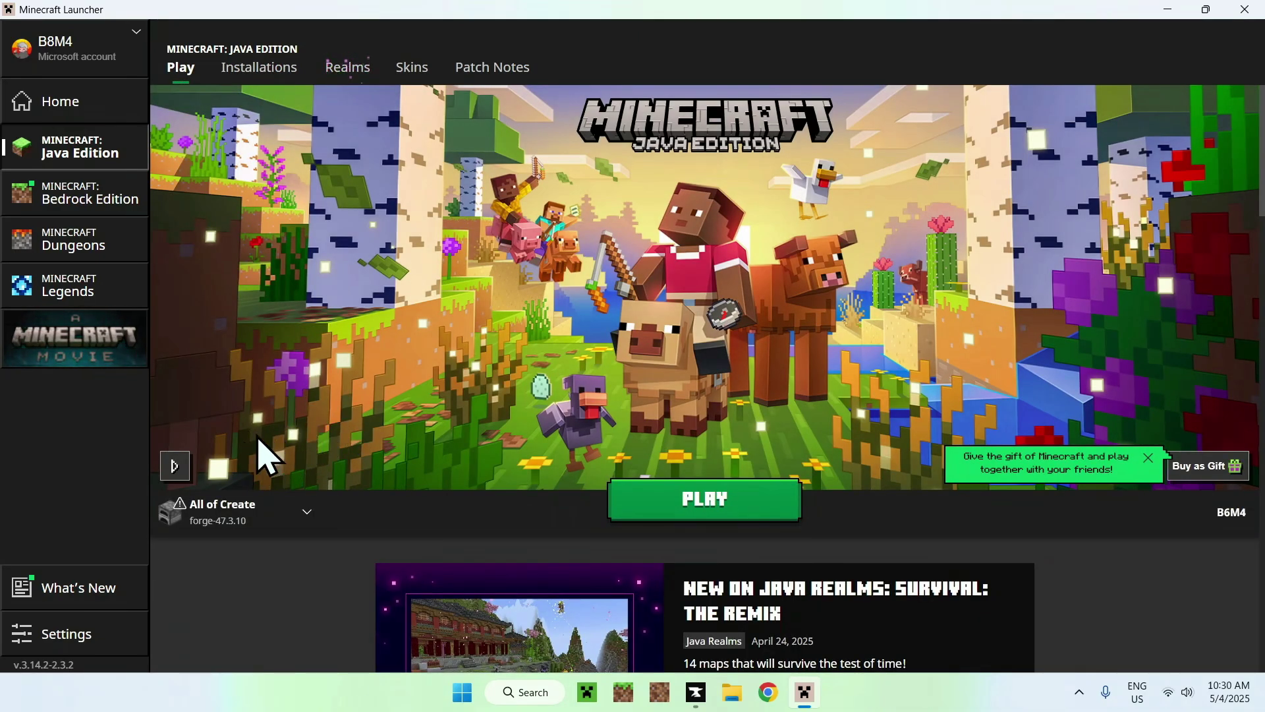
click(692, 500)
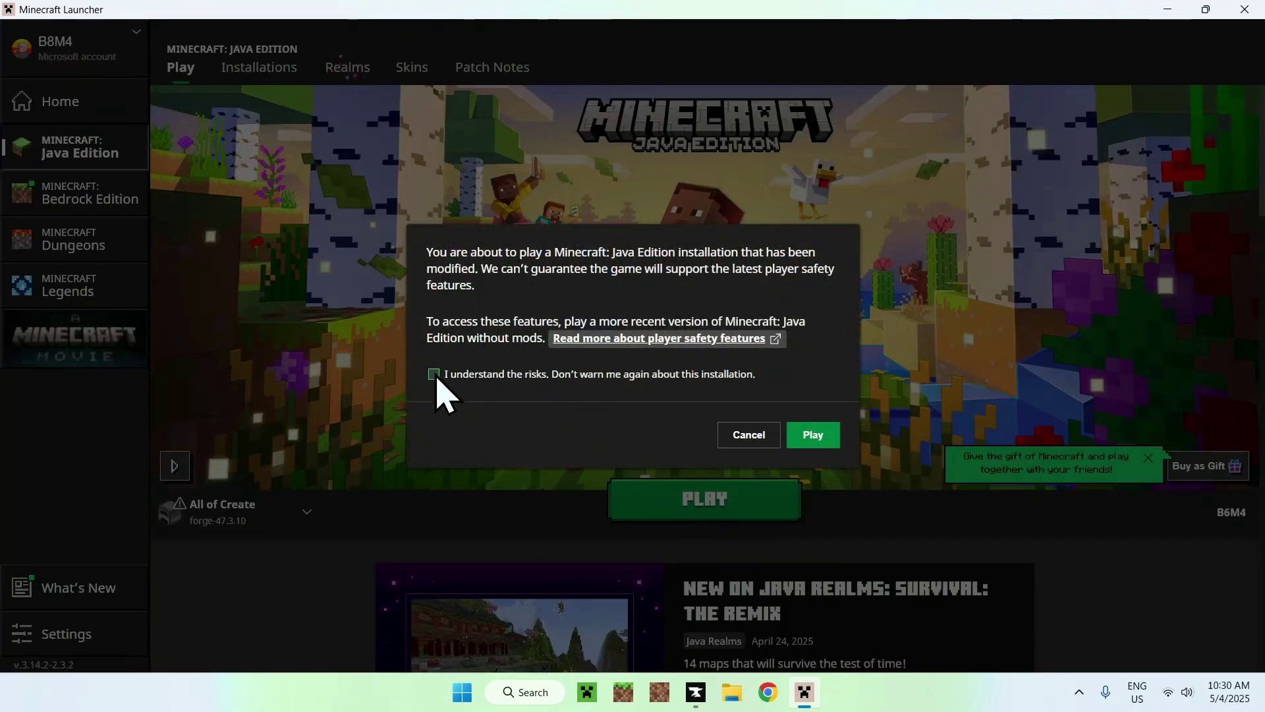
click(434, 375)
click(813, 436)
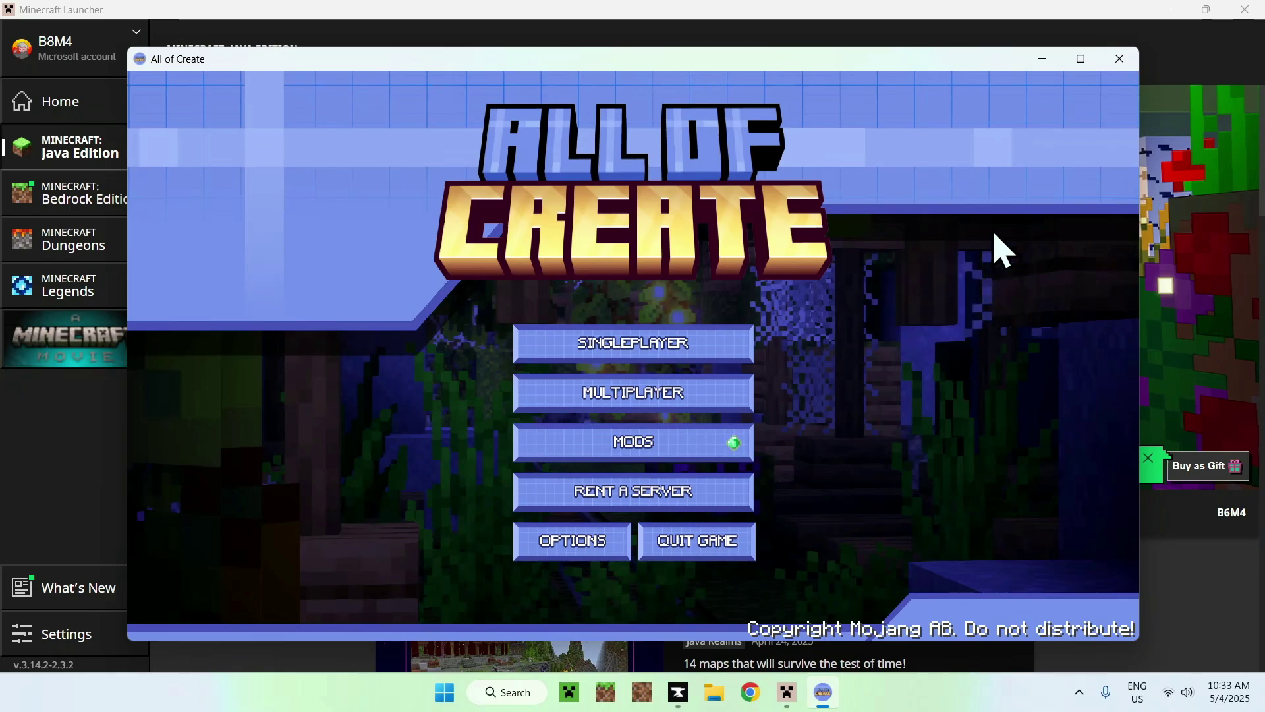
- Maximize the game window and create a singleplayer world named New World, changing its game mode
click(1081, 59)
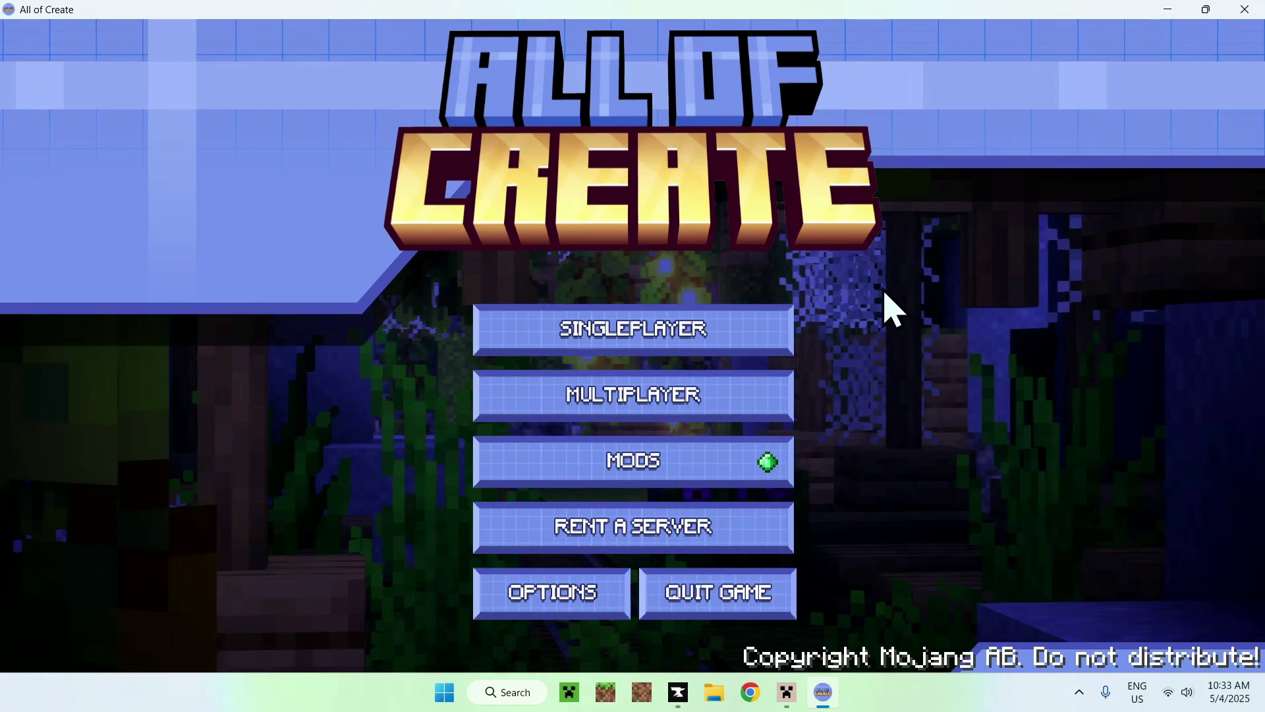
click(628, 352)
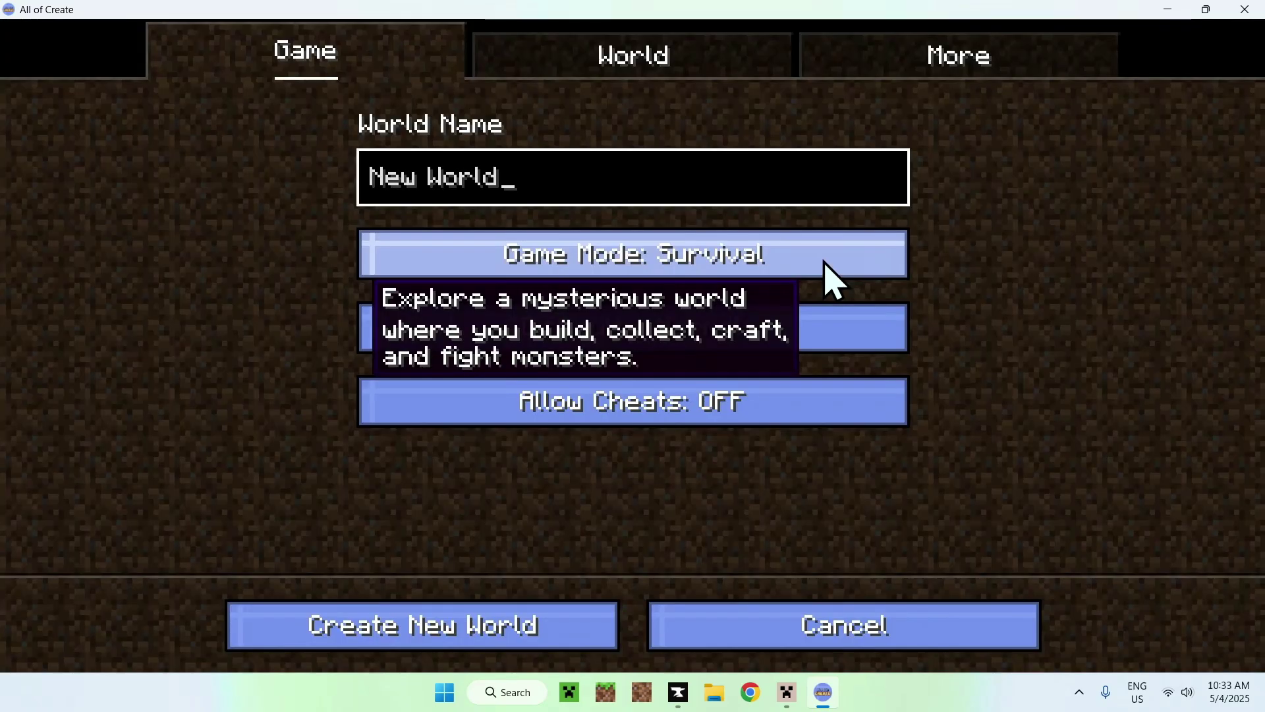
click(508, 248)
click(406, 636)
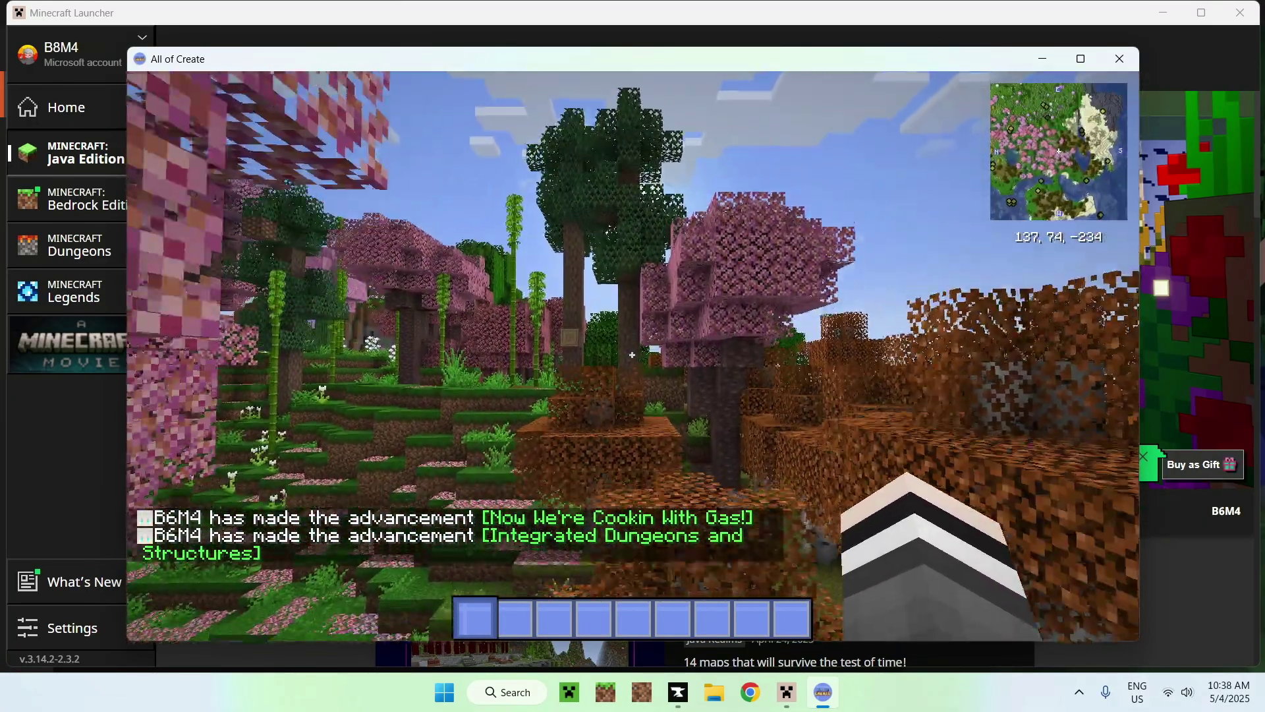
- Fly above the new world to survey the terrain, reloading the shaders four times
key(space)
key(w)
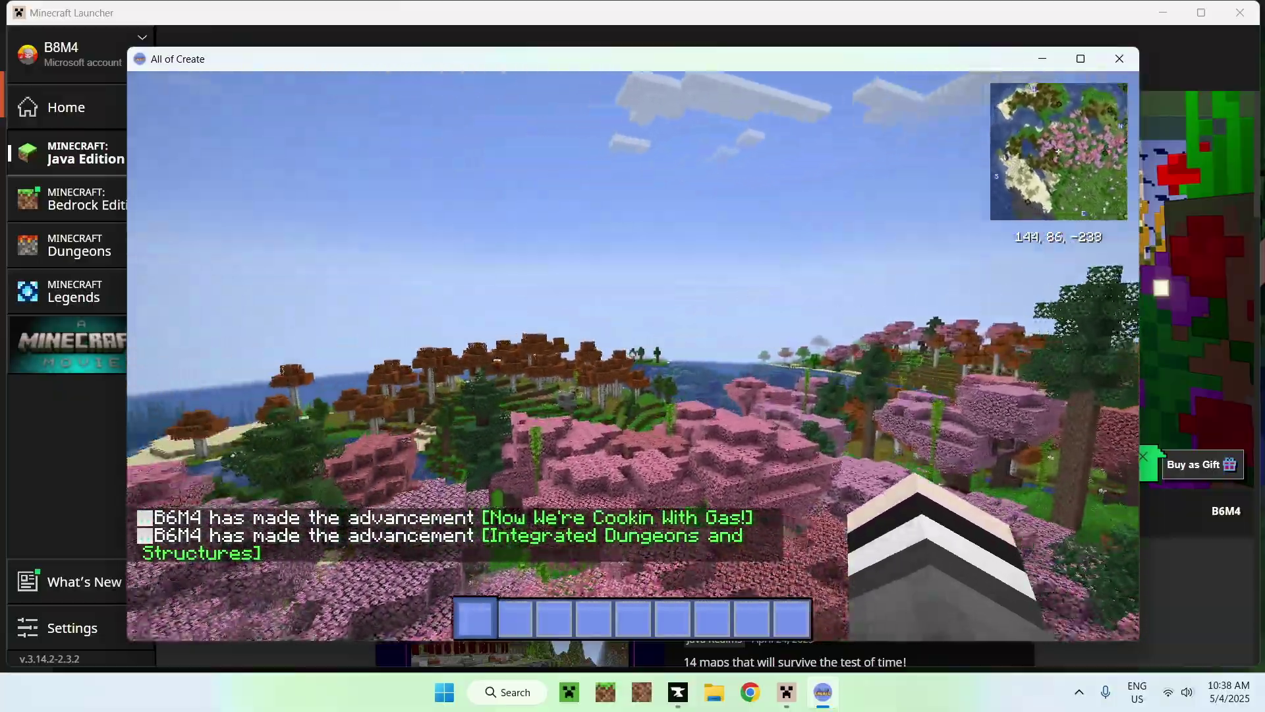
key(r)
key(r)
key(r)
key(r)
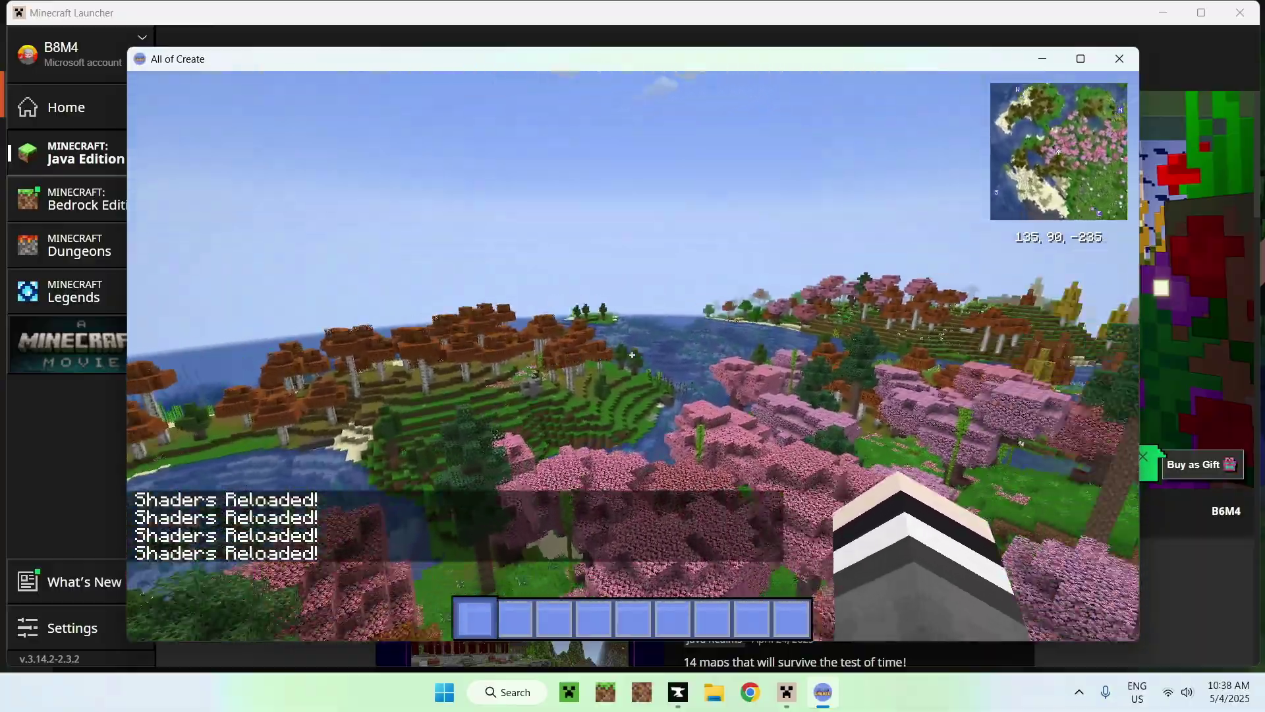
key(w)
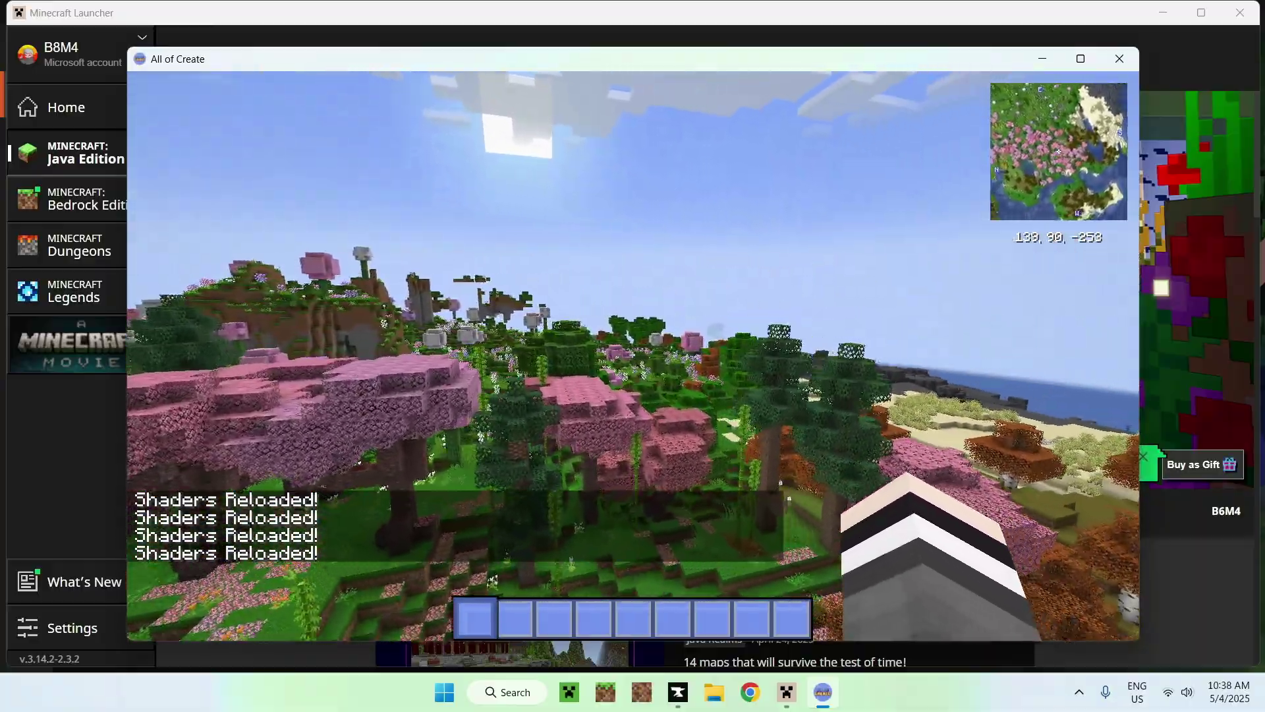
- Fly forward over the flower meadow and examine the creative inventory's second page of categories, including Alex's Mobs and Create: Tweaked Controllers
key(w)
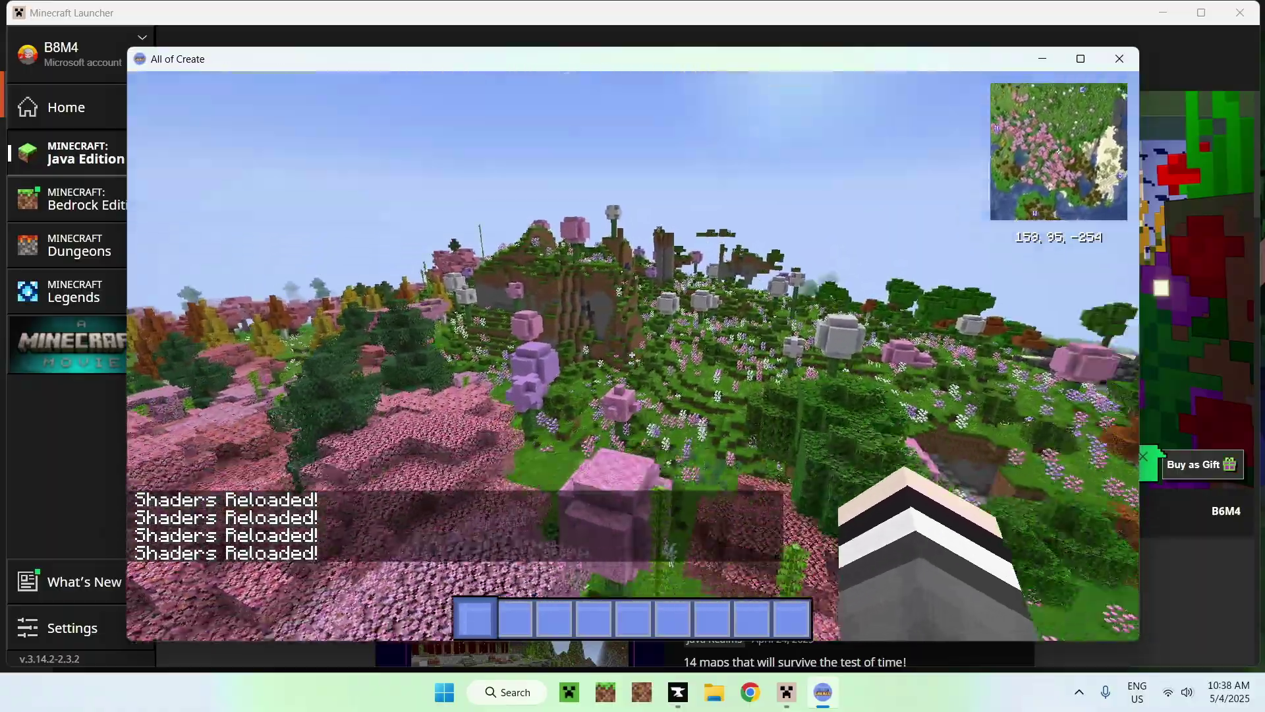
key(w)
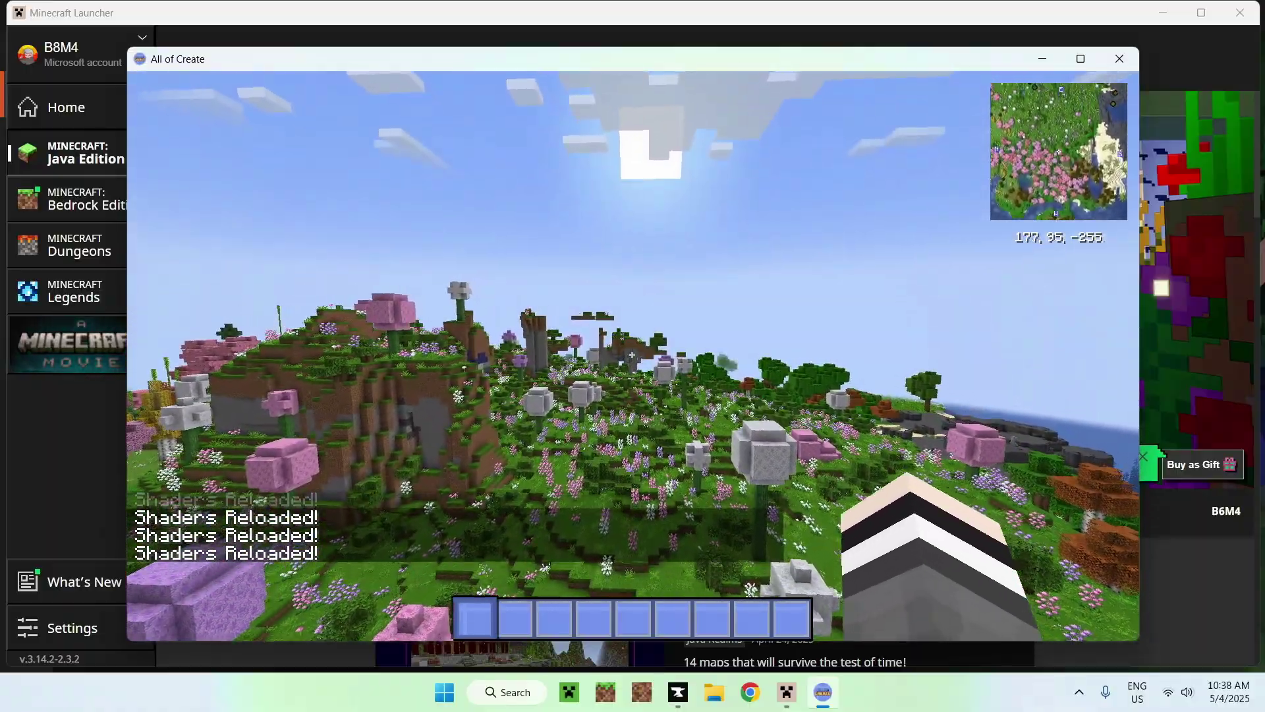
key(e)
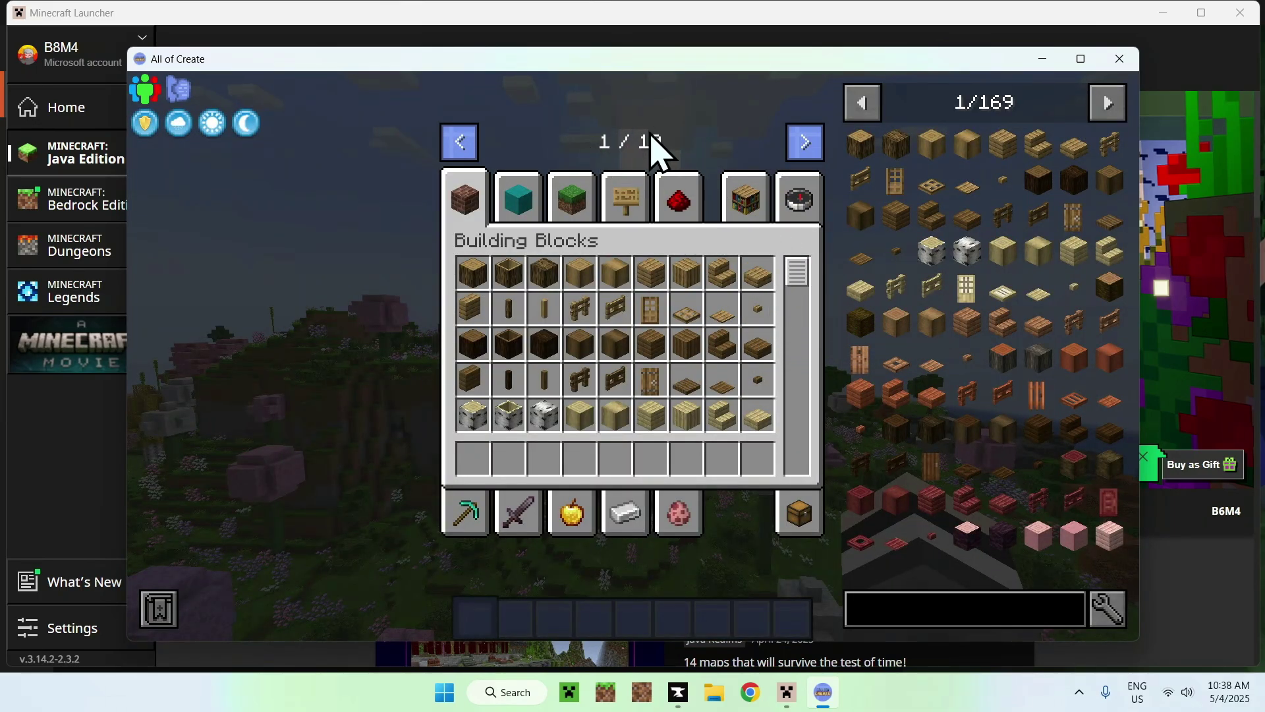
click(805, 142)
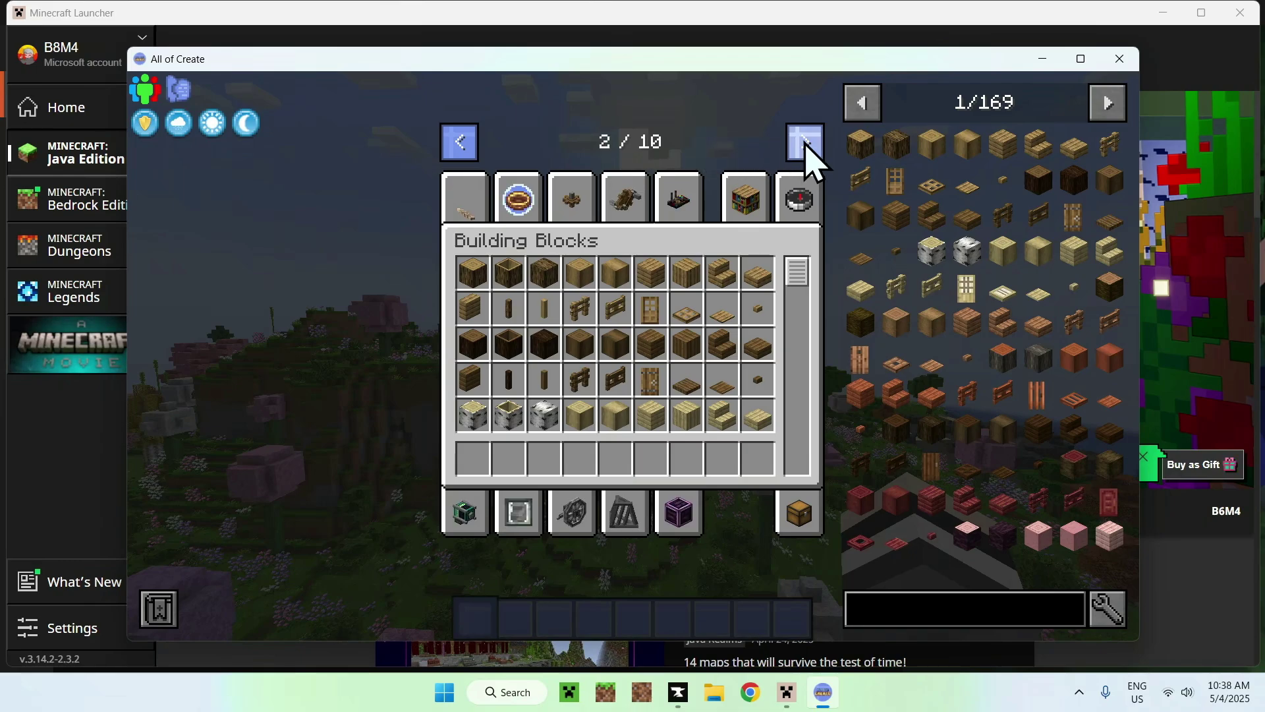
click(626, 198)
click(580, 211)
click(520, 211)
click(480, 204)
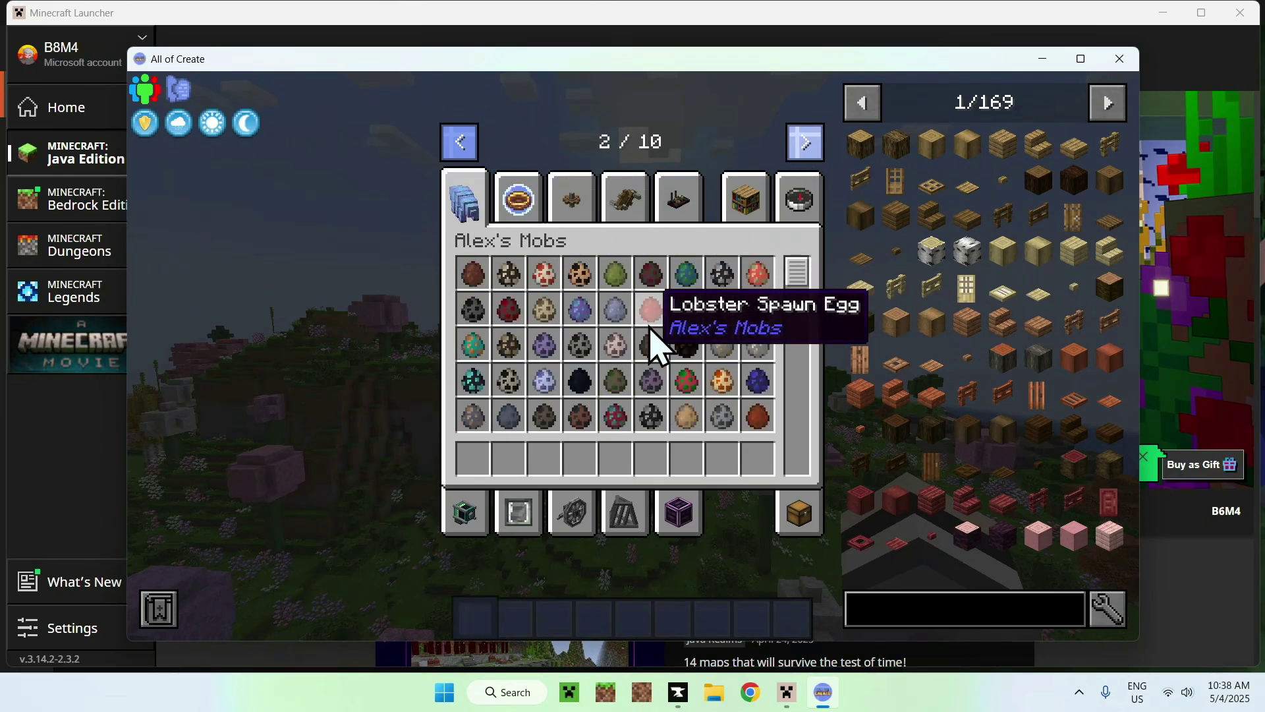
click(682, 204)
- Look through the categories on the creative inventory's third page, including Create: Buffers & Beams Overhauled, ending on Search Items
click(799, 150)
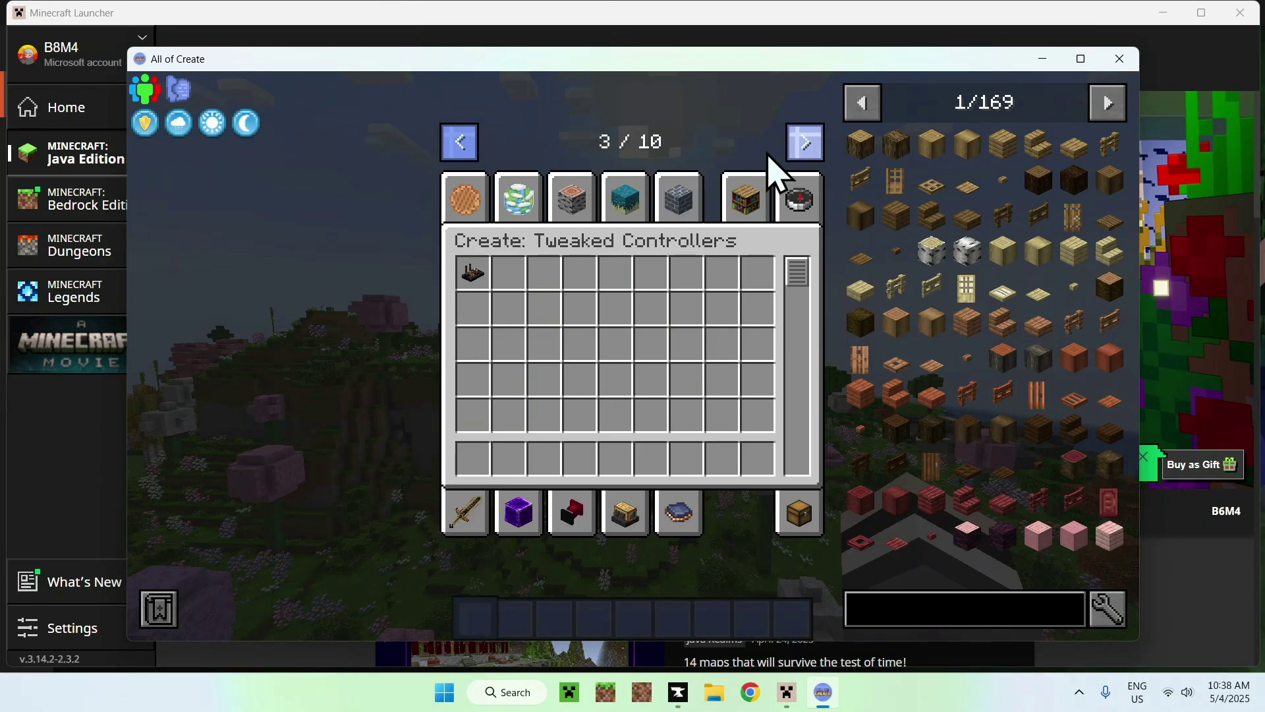
click(620, 204)
click(572, 204)
click(590, 517)
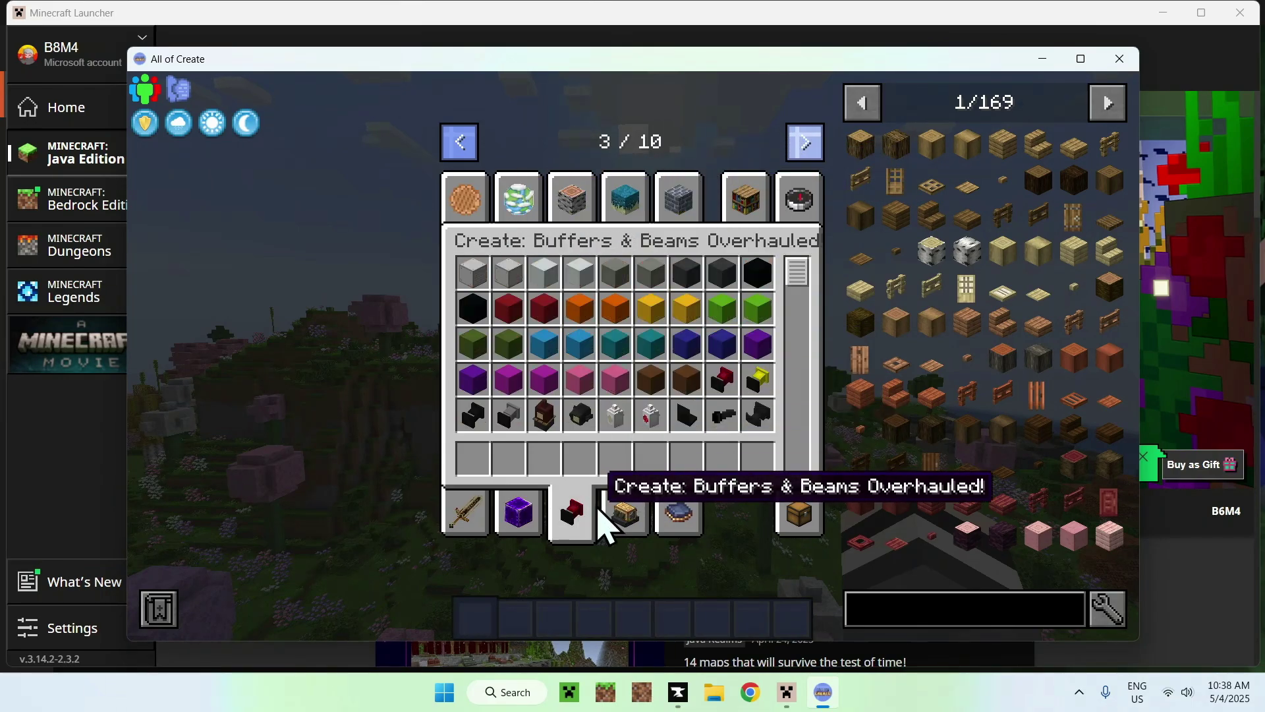
click(613, 517)
click(794, 188)
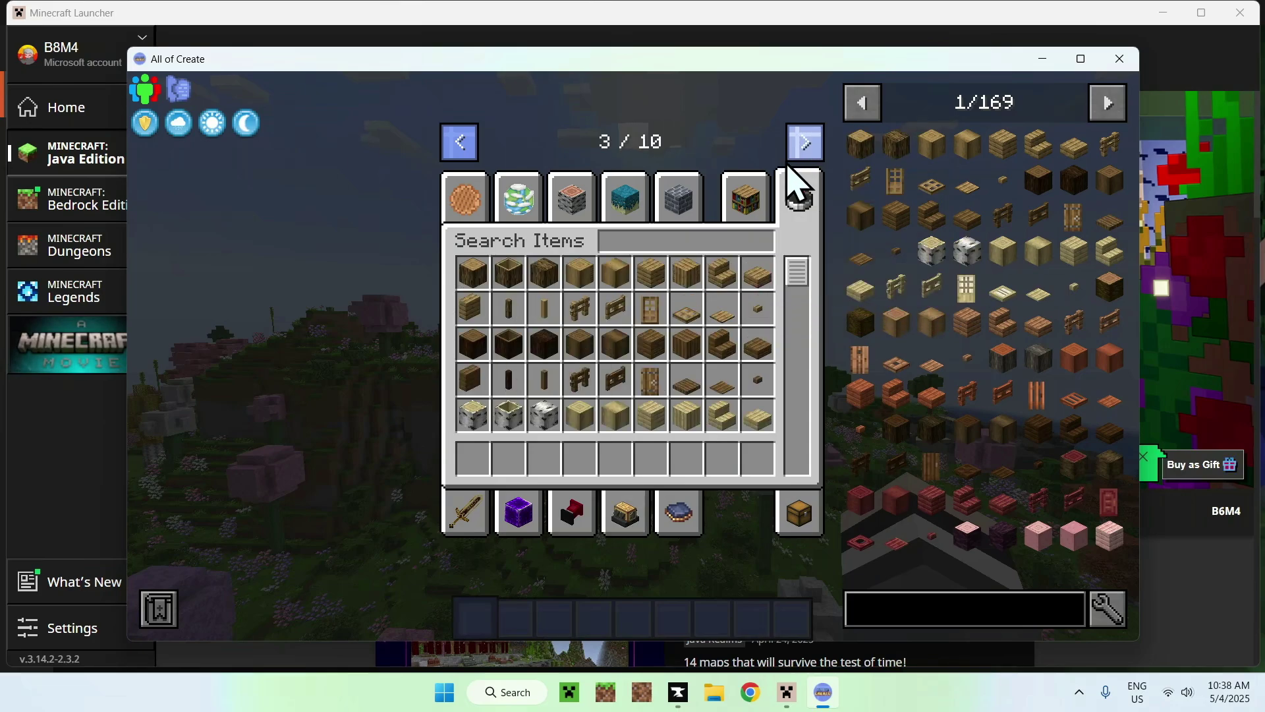
- Examine the Create Gourmet foods on the sixth page of the creative inventory
click(794, 157)
click(794, 157)
click(794, 157)
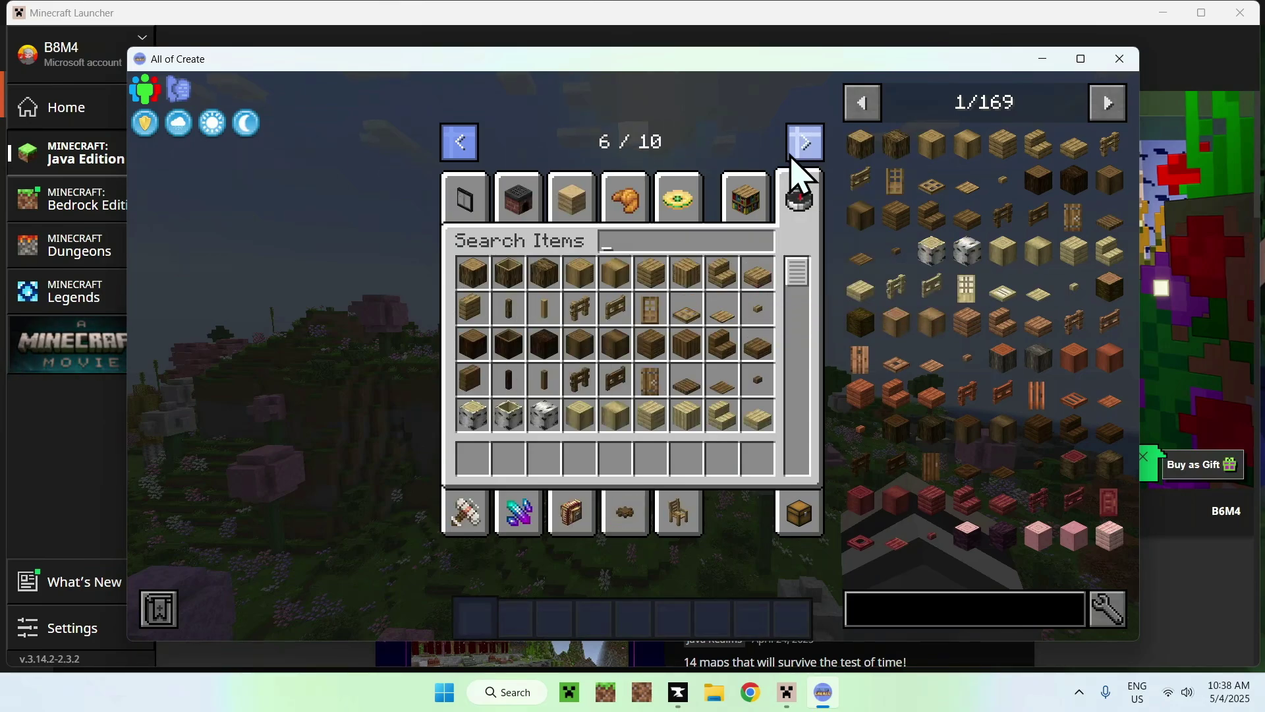
click(627, 203)
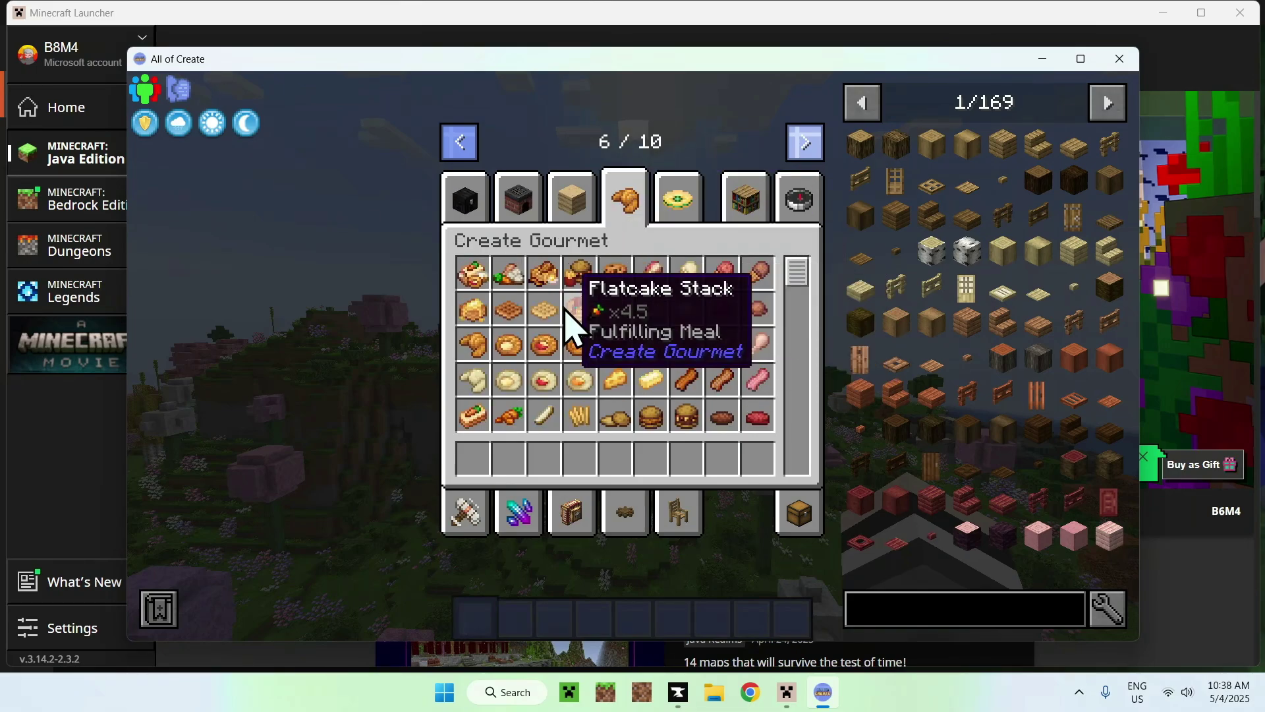
scroll(593, 369, up, 4)
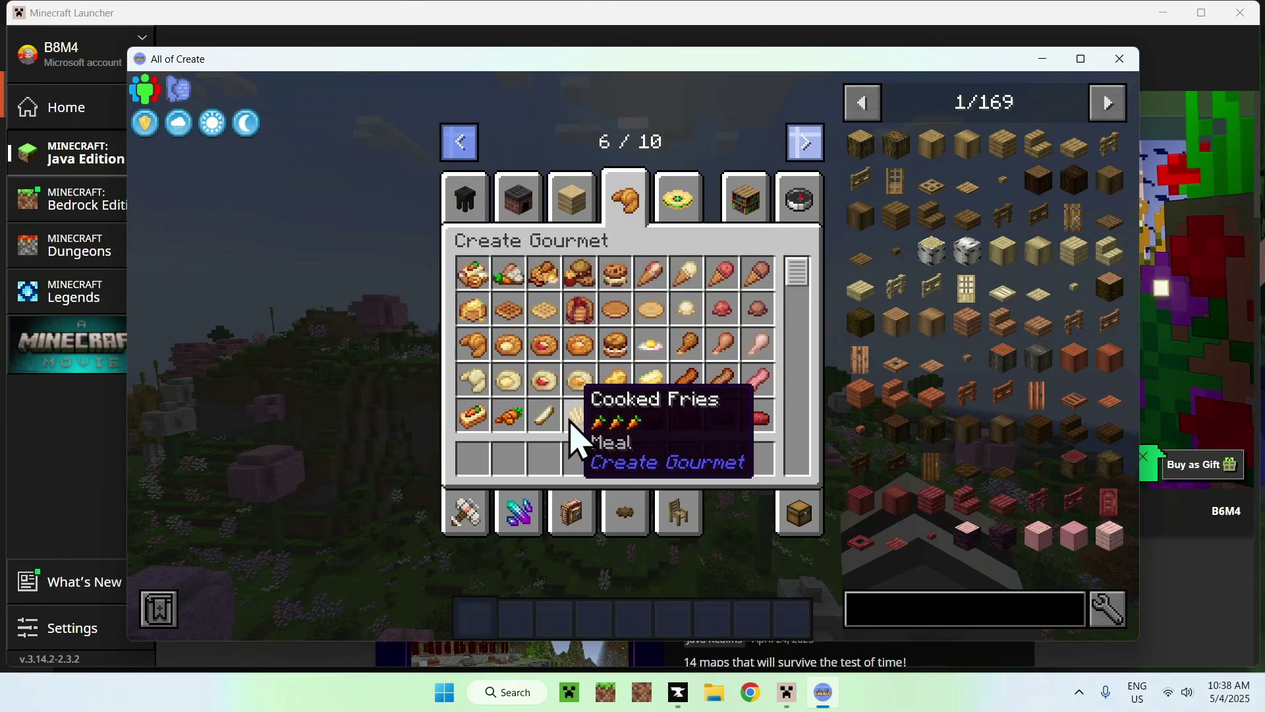
- Examine the Sophisticated Backpacks and Mopeds Tab items on the creative inventory's seventh page
click(804, 152)
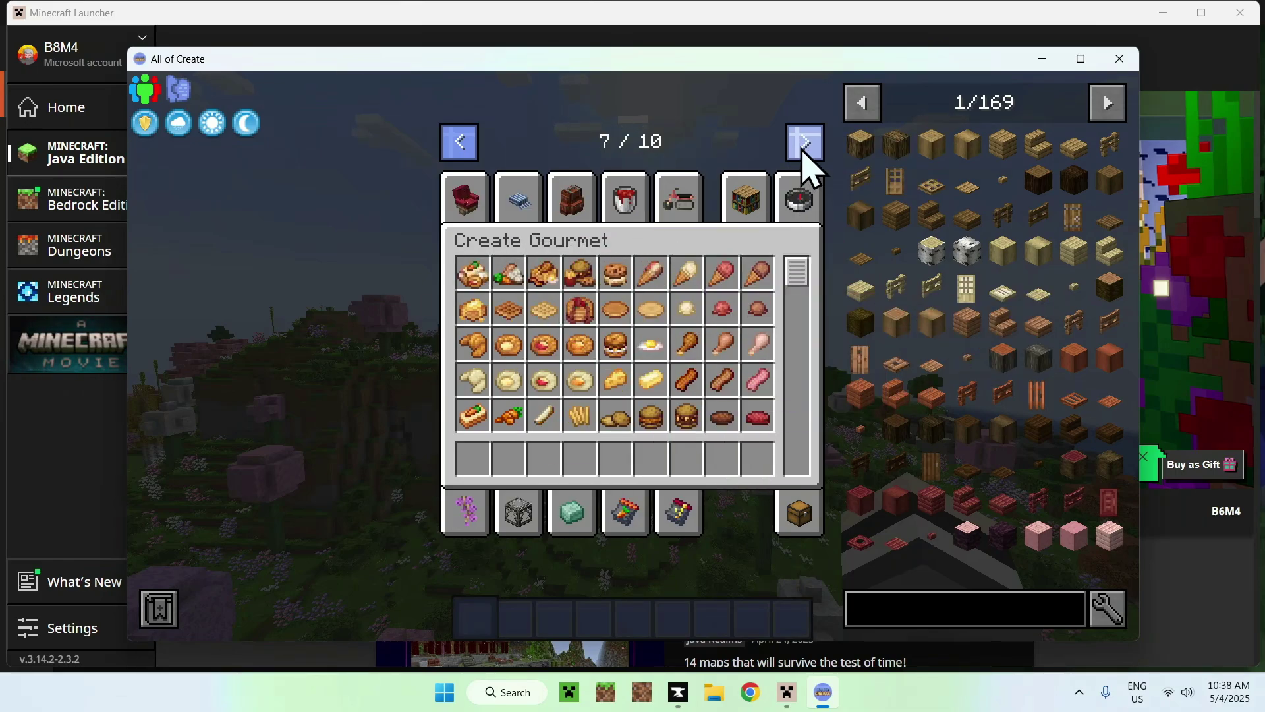
click(572, 198)
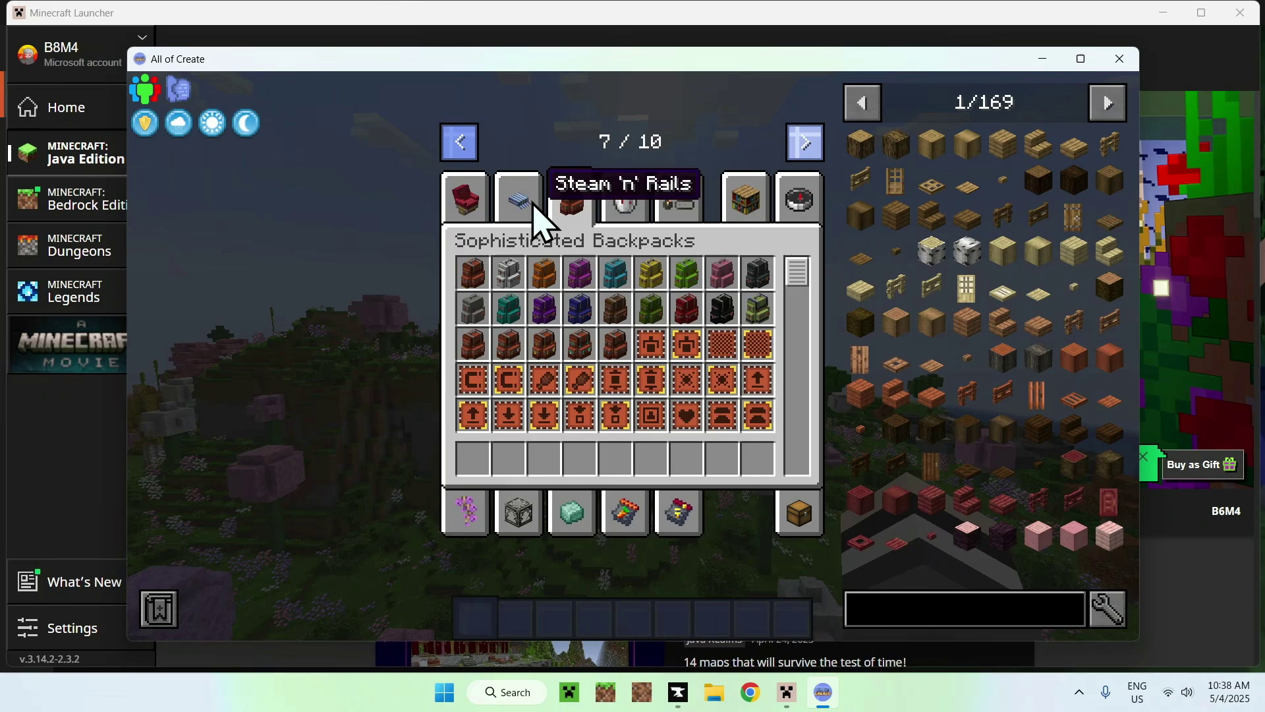
click(681, 210)
- Examine categories on the ninth and tenth inventory pages, including Create: The Factory Must Grow, Steam 'n' Rails: Palettes and Waystones
click(802, 153)
click(803, 153)
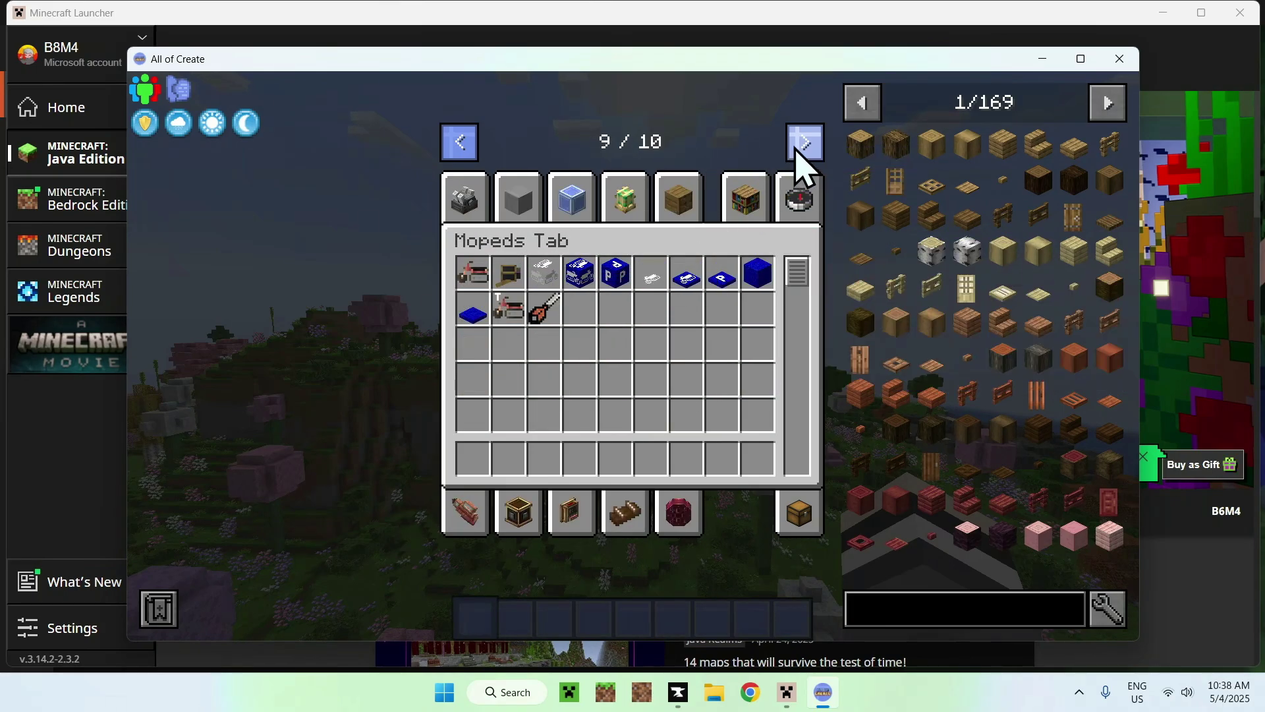
click(511, 198)
click(464, 198)
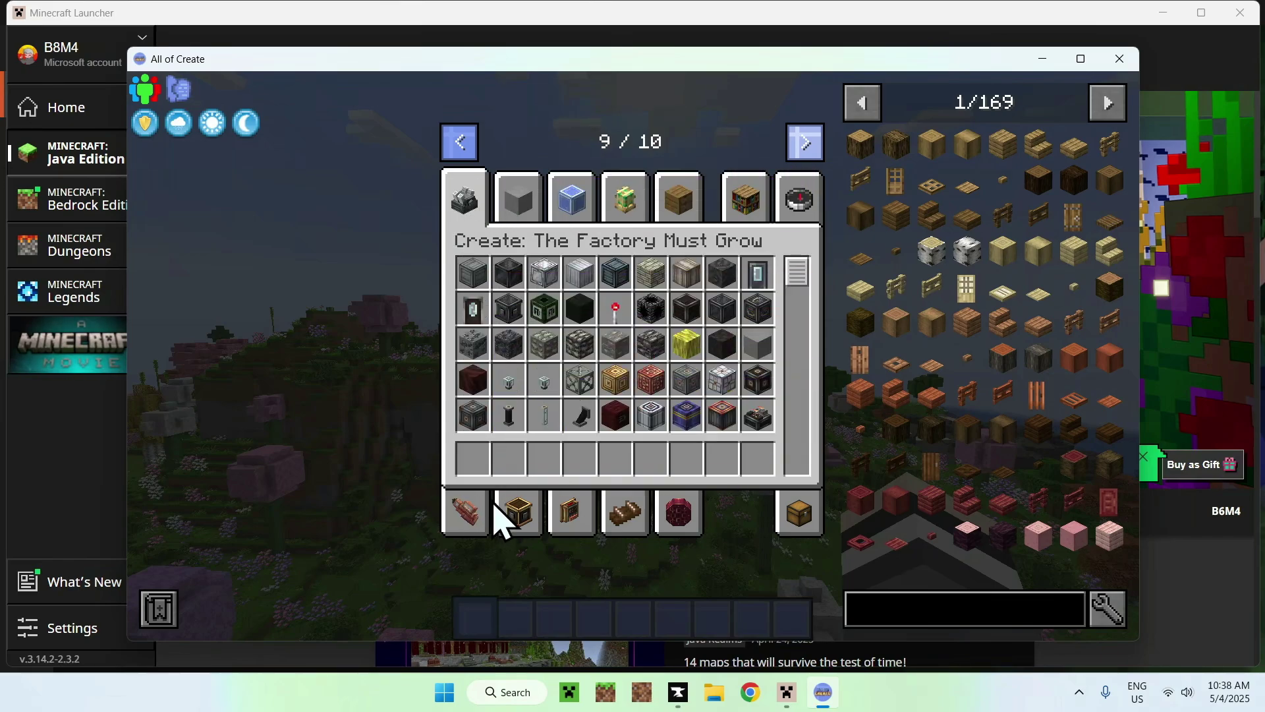
click(508, 515)
click(661, 520)
click(799, 207)
click(804, 155)
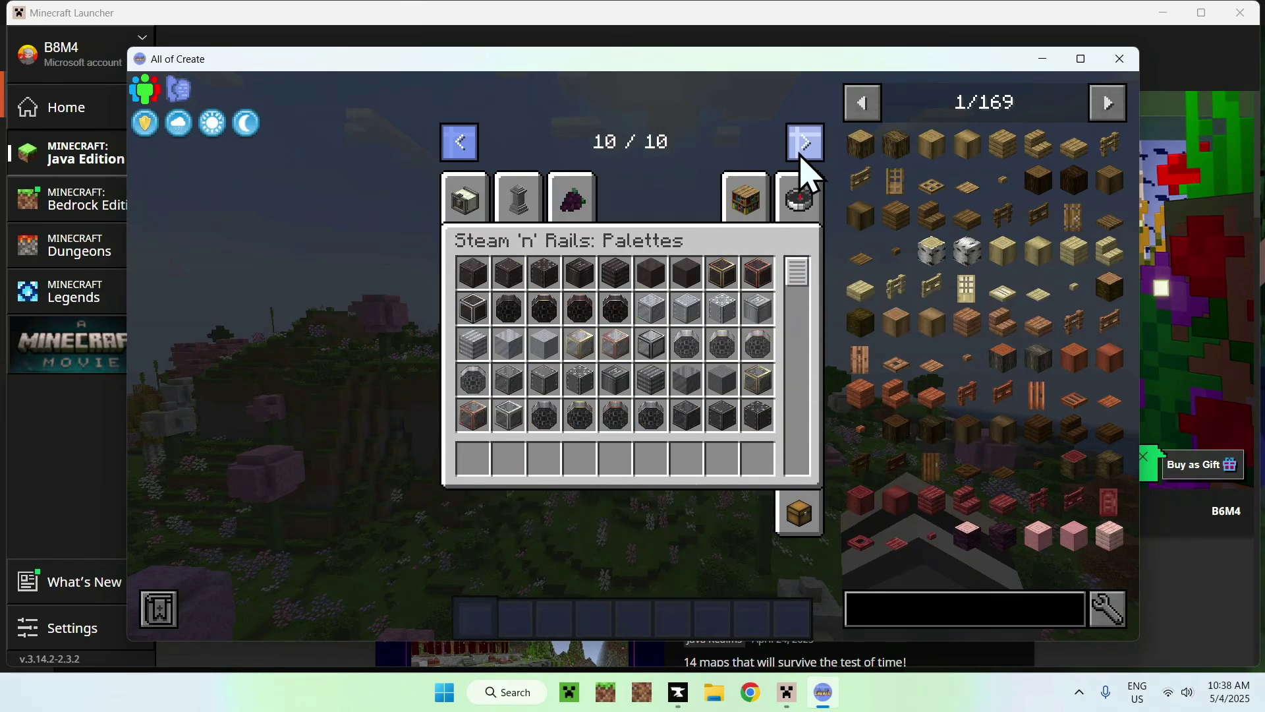
click(519, 201)
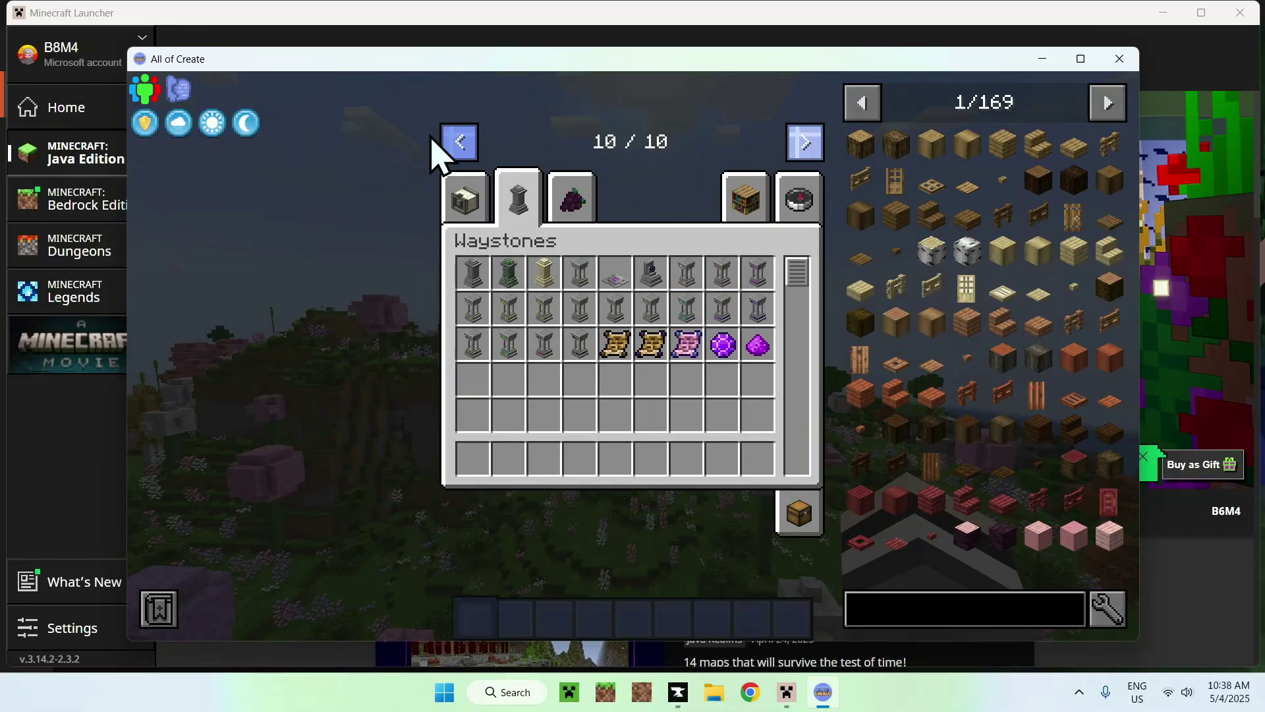
- Close the creative inventory and switch the camera to the front-facing third-person view of the character
key(Escape)
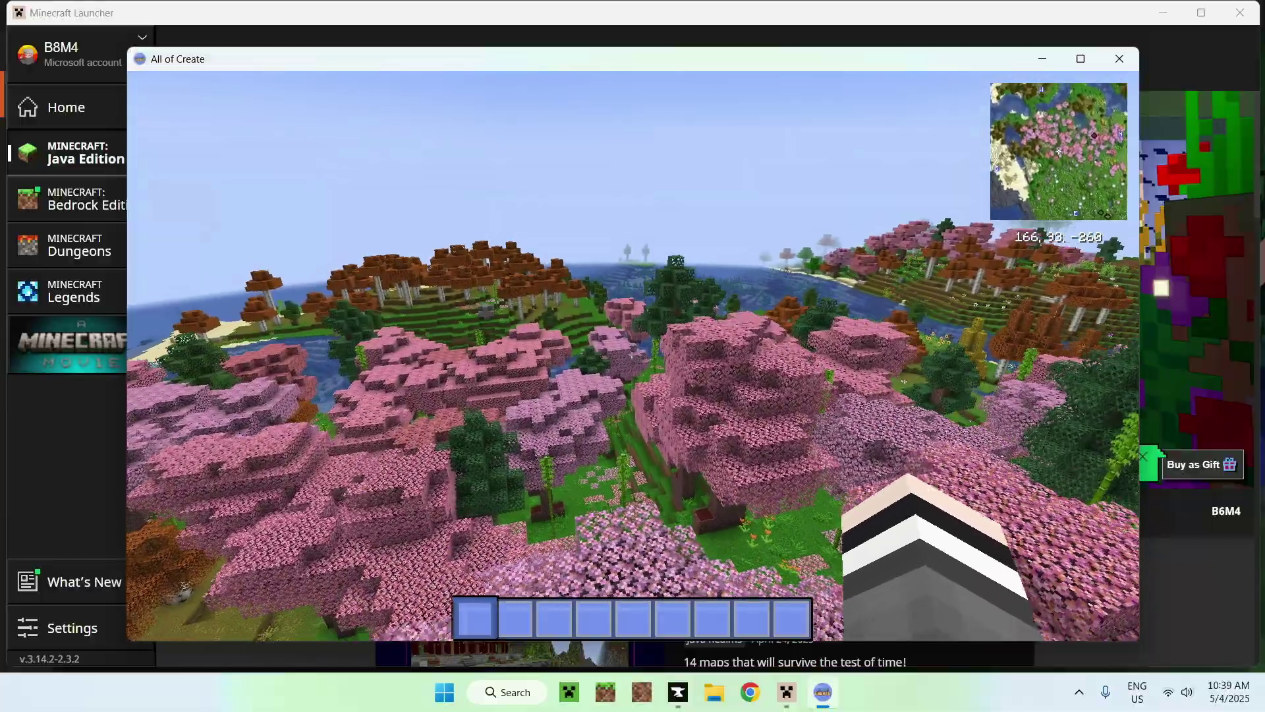
key(F5)
key(F5)
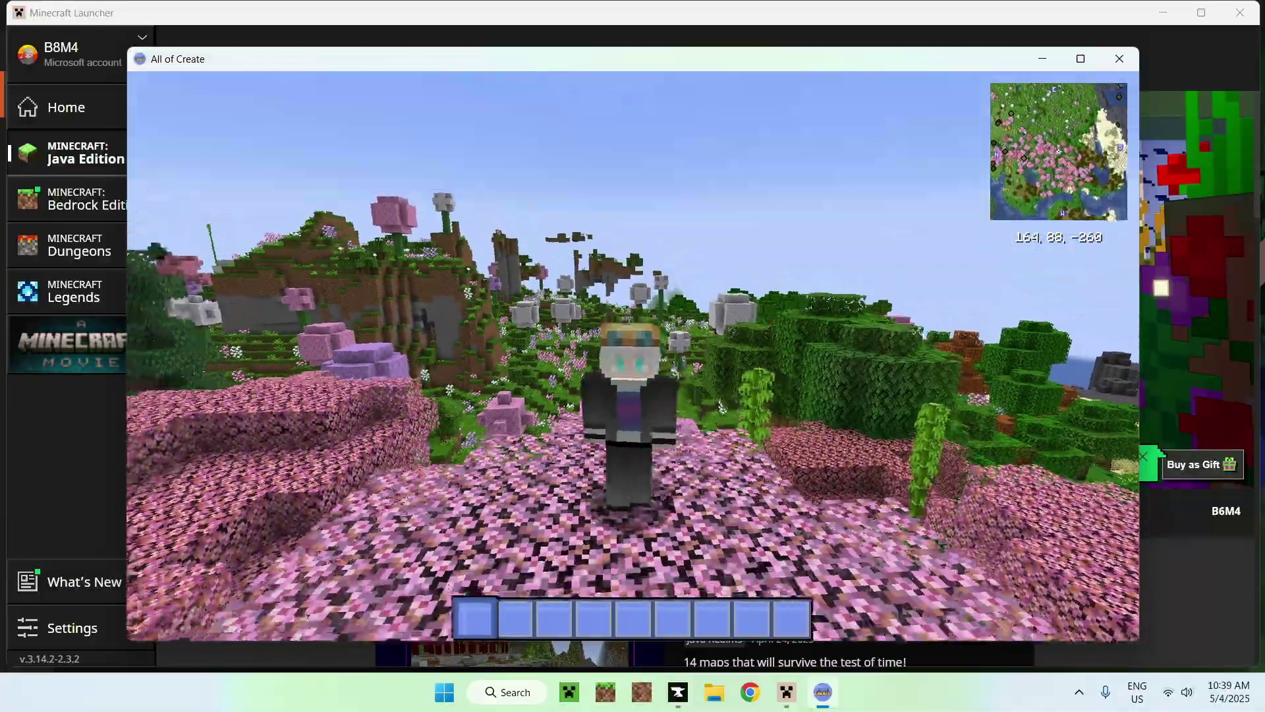